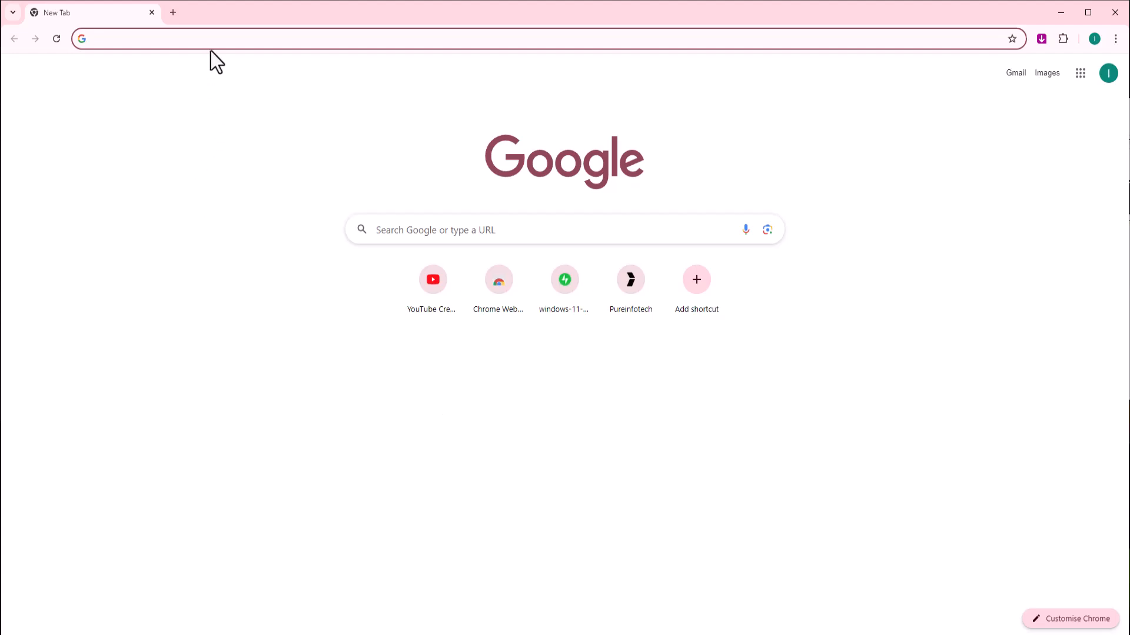
Search the web for "windows 11" and open Microsoft's Download Windows 11 page.
text(windows 11)
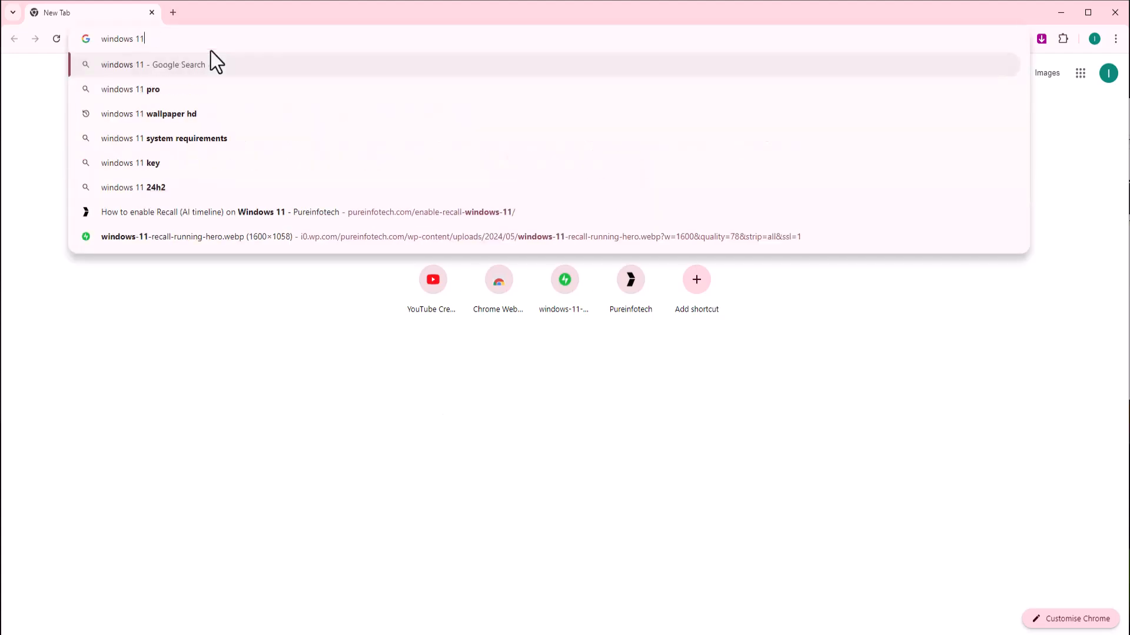
key(Return)
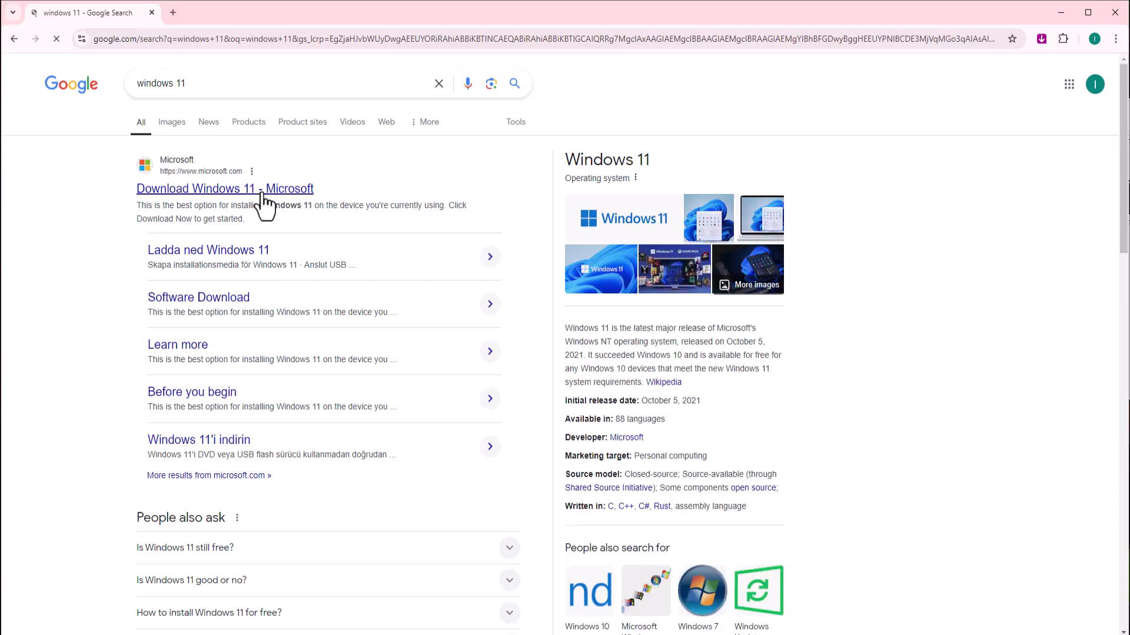
click(261, 195)
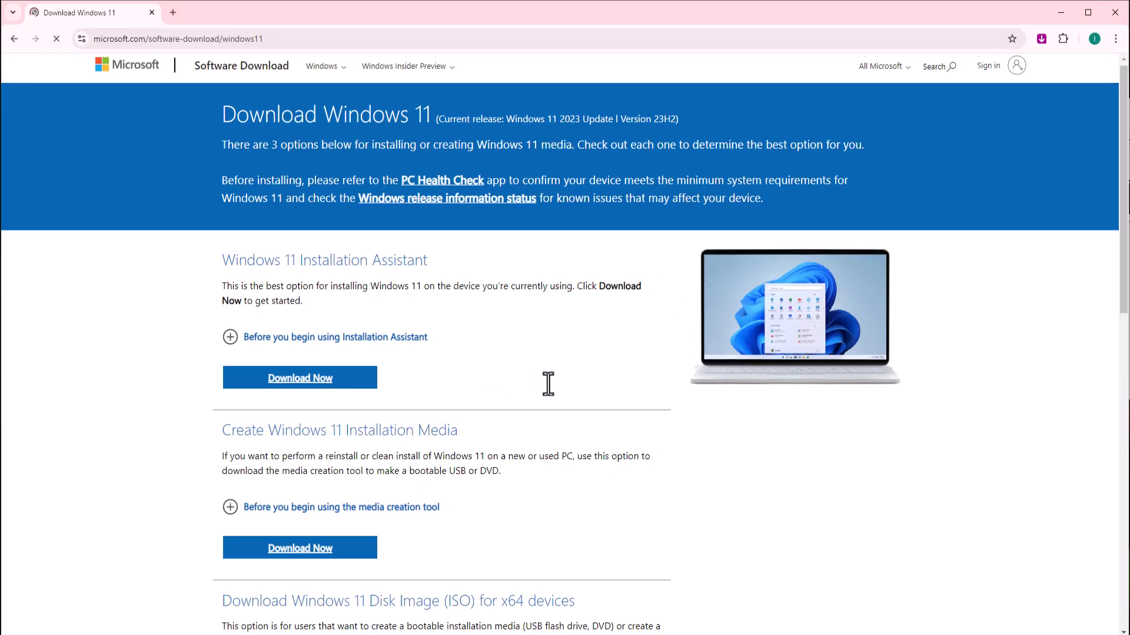
Request the Windows 11 (multi-edition ISO for x64 devices) disk image.
scroll(548, 384, down, 4)
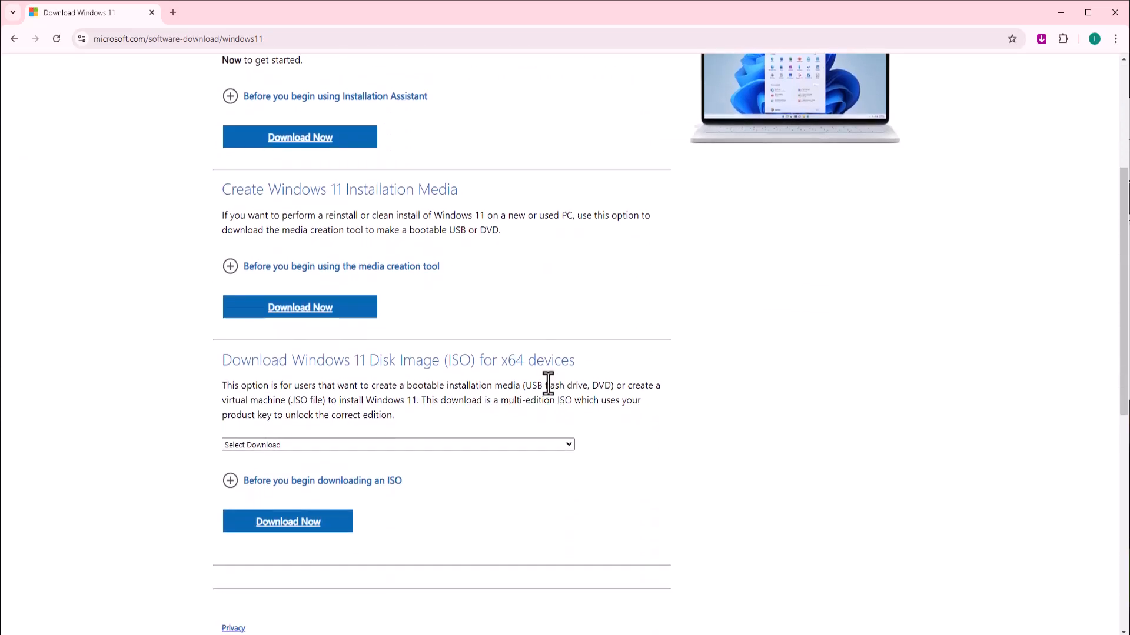
click(263, 447)
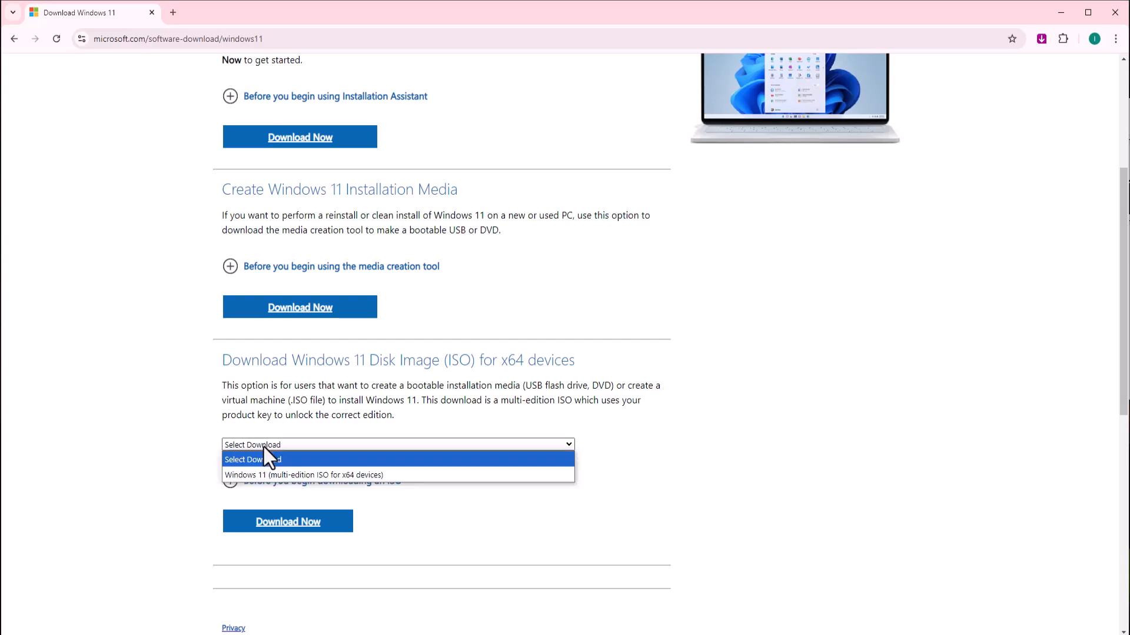
click(288, 479)
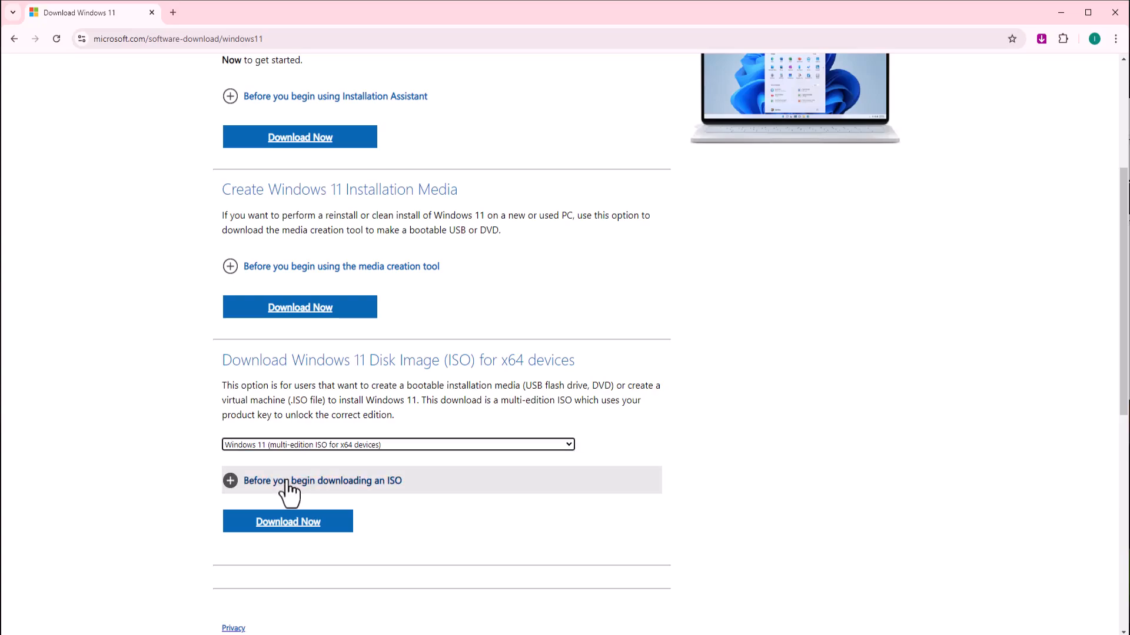
click(307, 520)
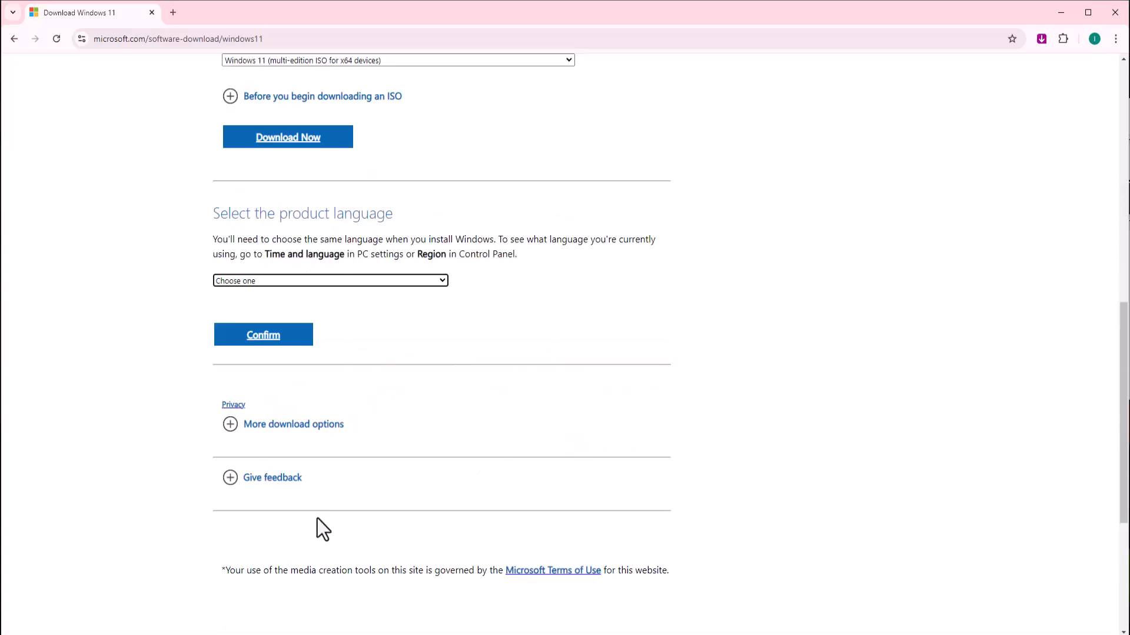
Choose English (United States) as the product language and confirm it.
click(280, 281)
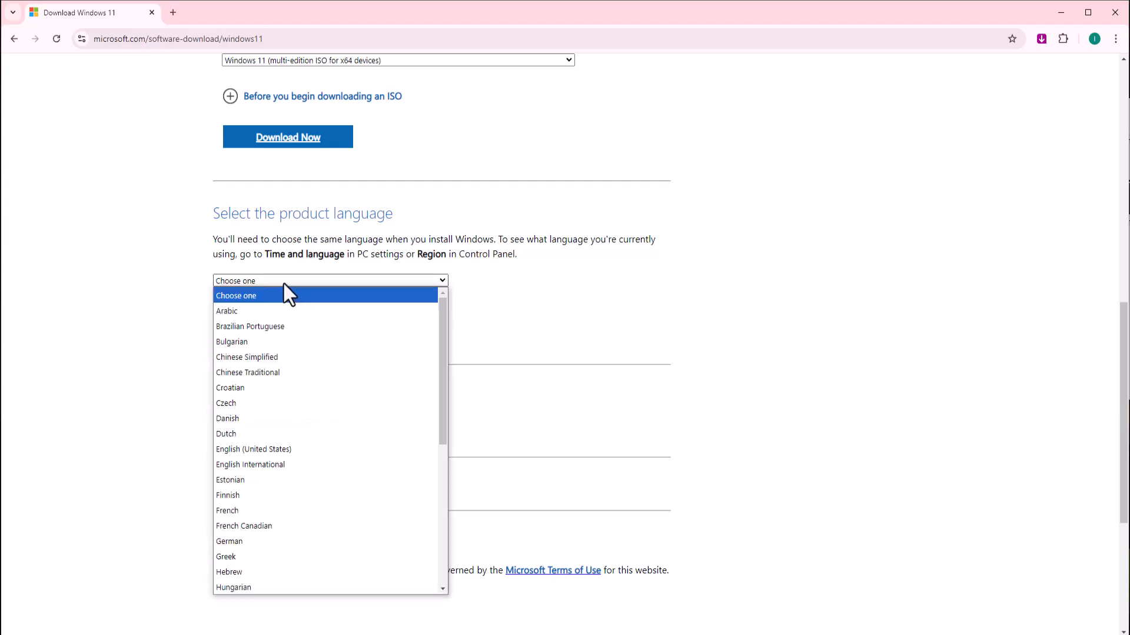
key(e)
click(269, 452)
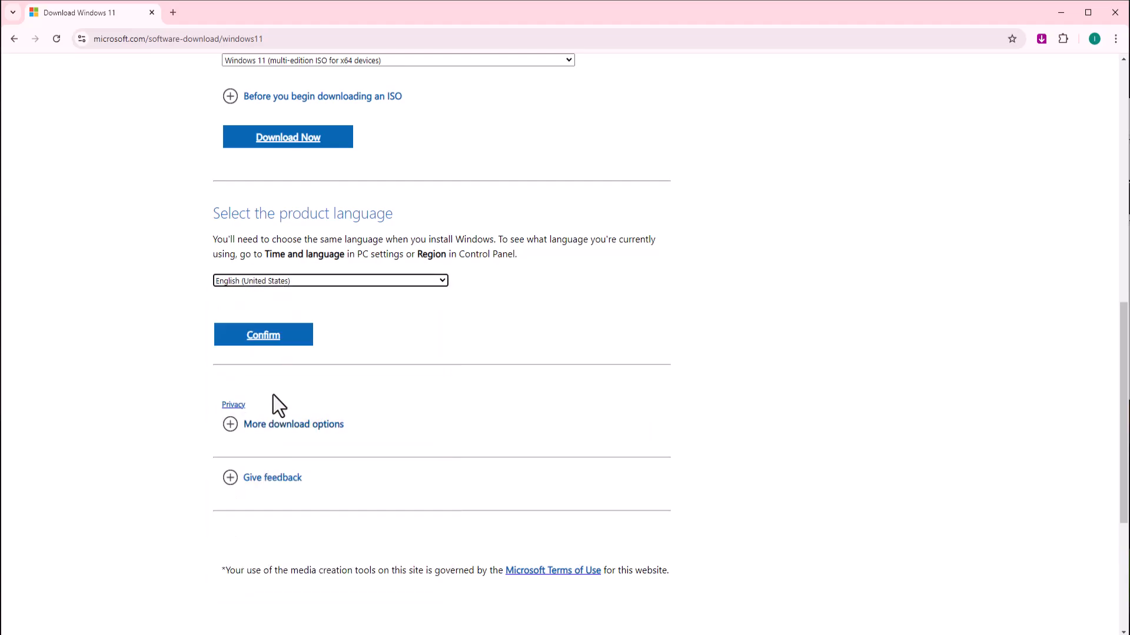
click(274, 332)
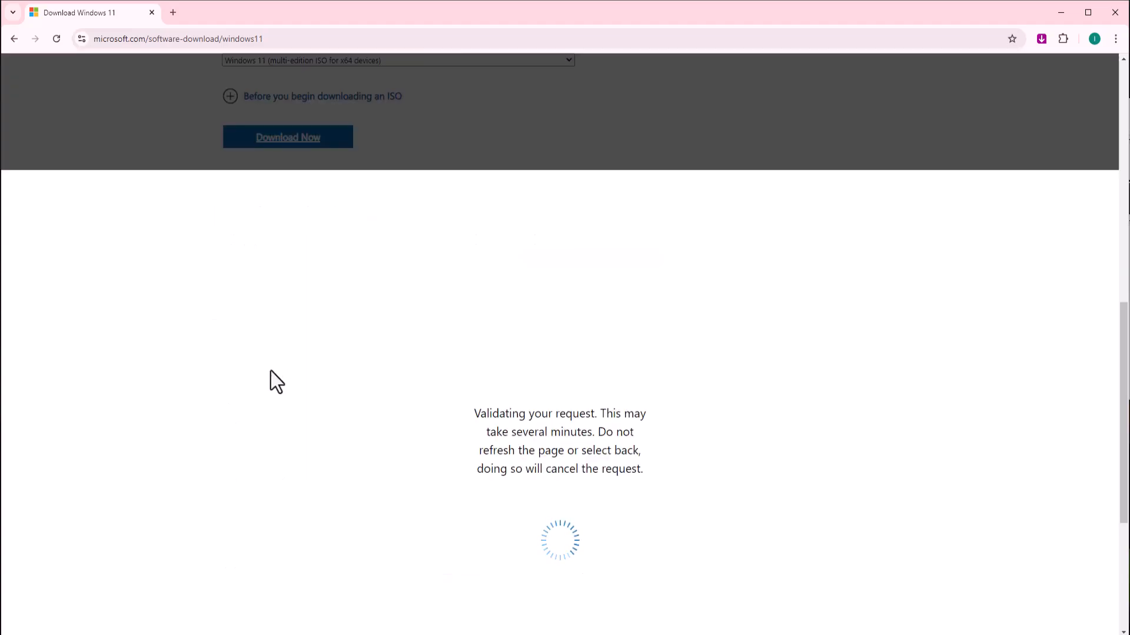
Start the 64-bit download of the Windows 11 English ISO and dismiss the download history.
right_click(313, 126)
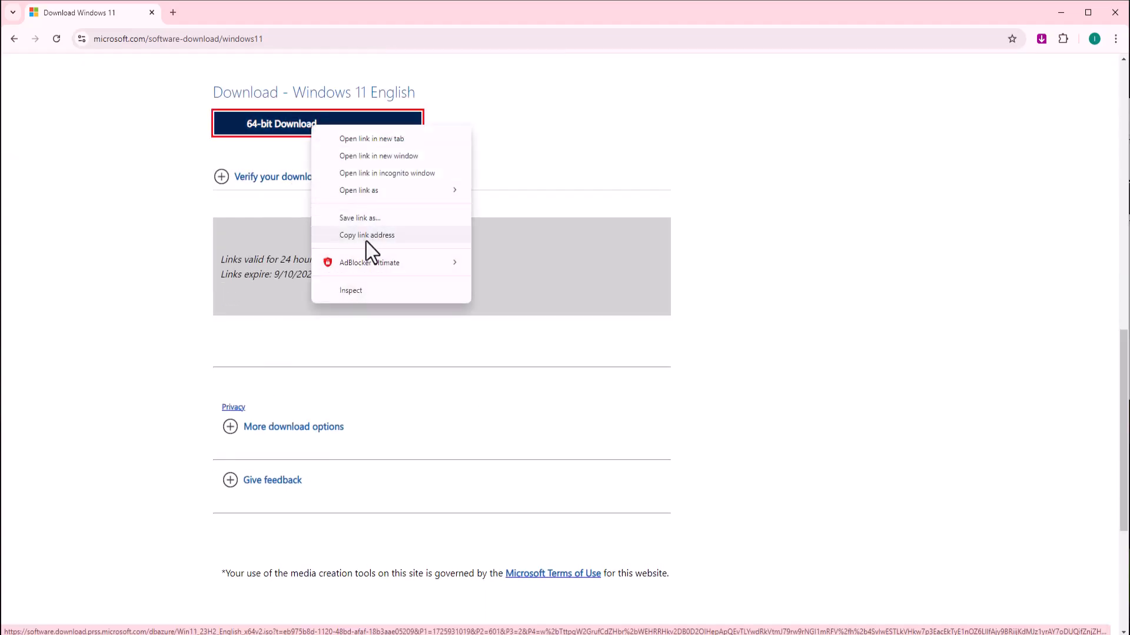
click(346, 127)
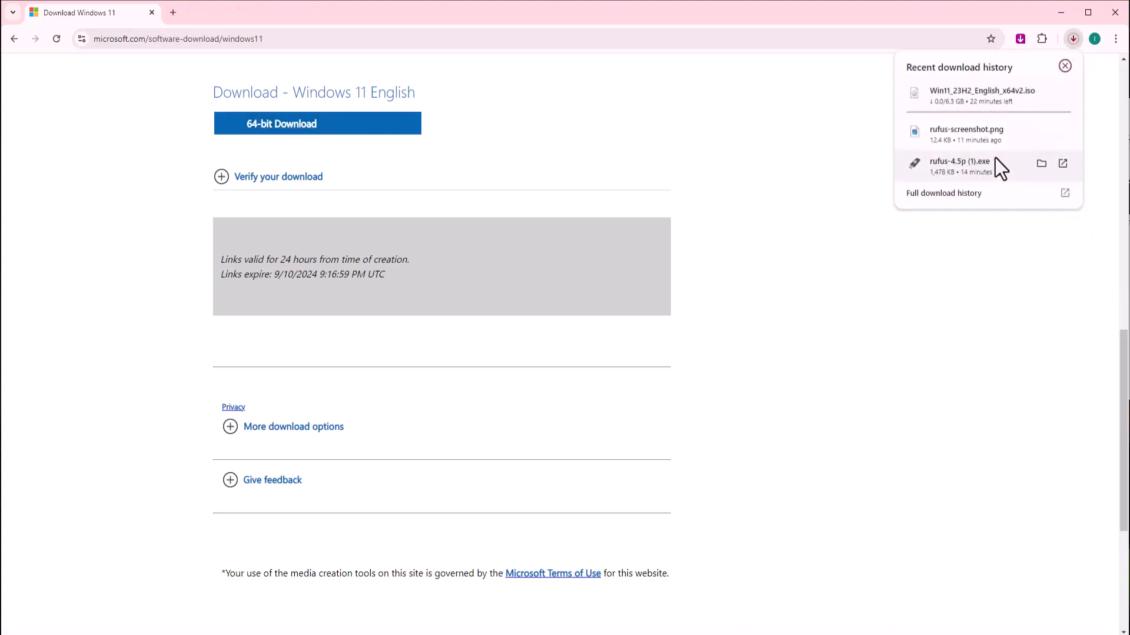
click(1064, 66)
click(1073, 39)
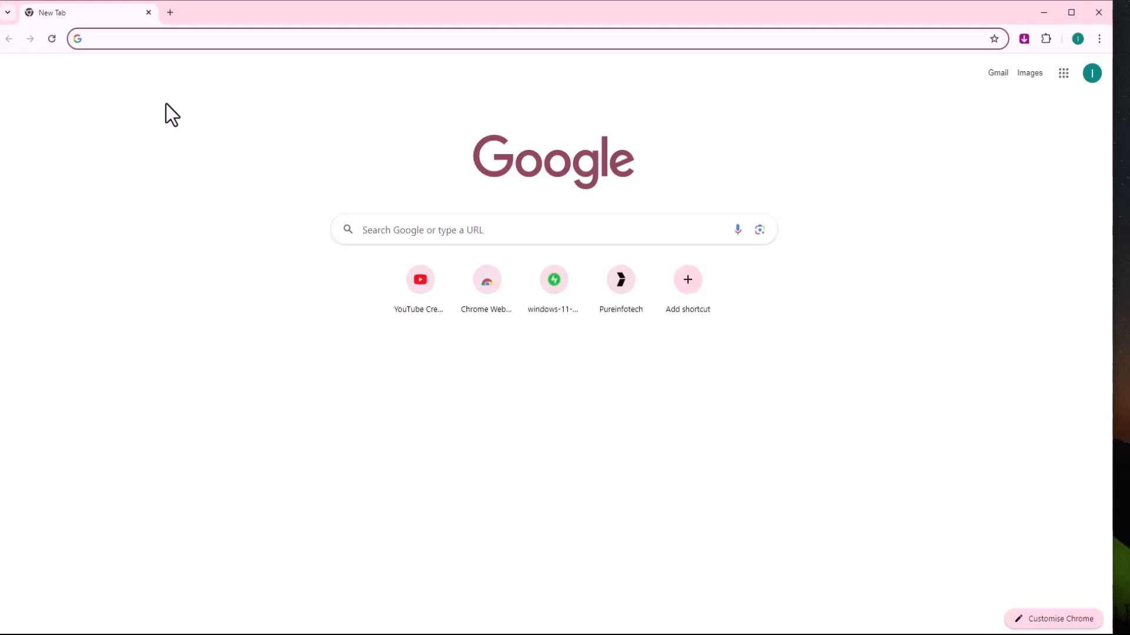
Search the web for "rufus" and open the official Rufus website.
click(182, 39)
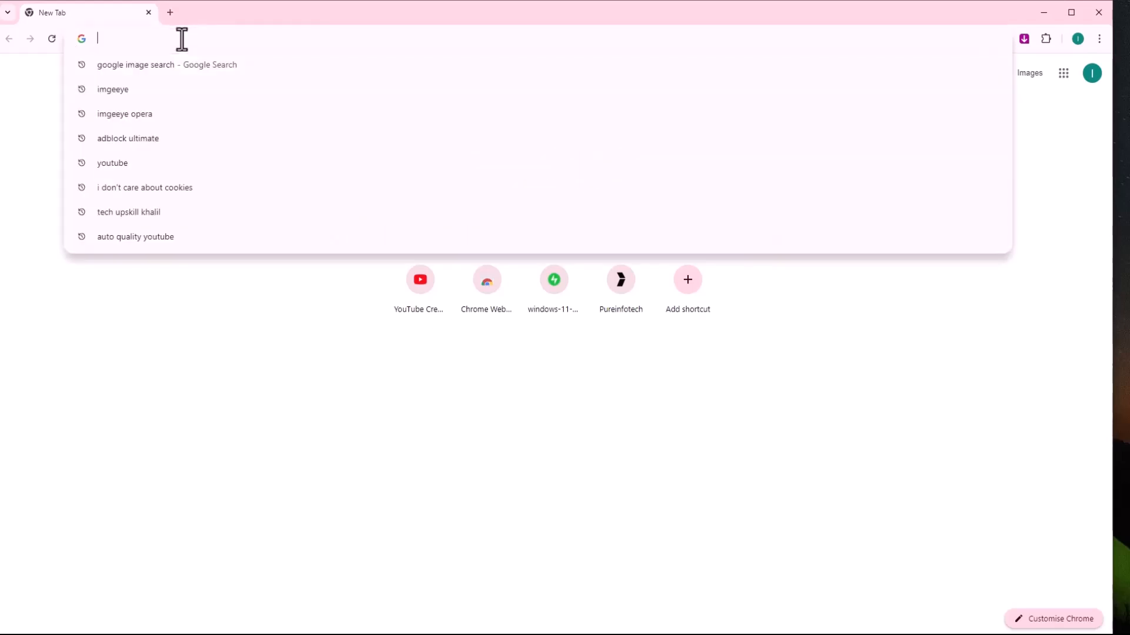
text(rufus)
key(Return)
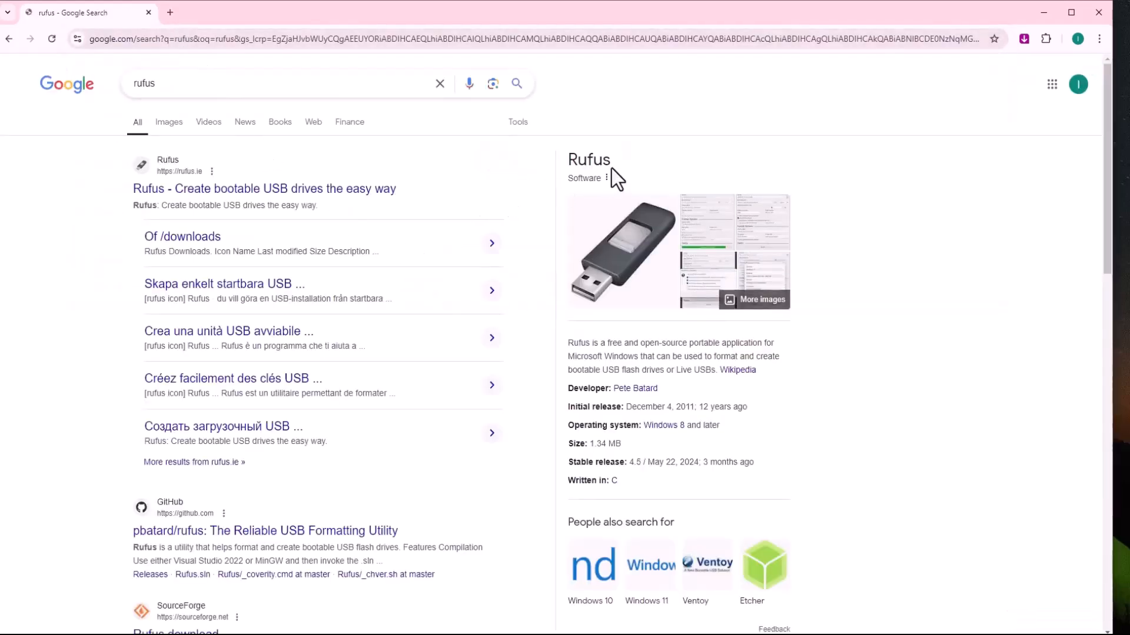
click(246, 189)
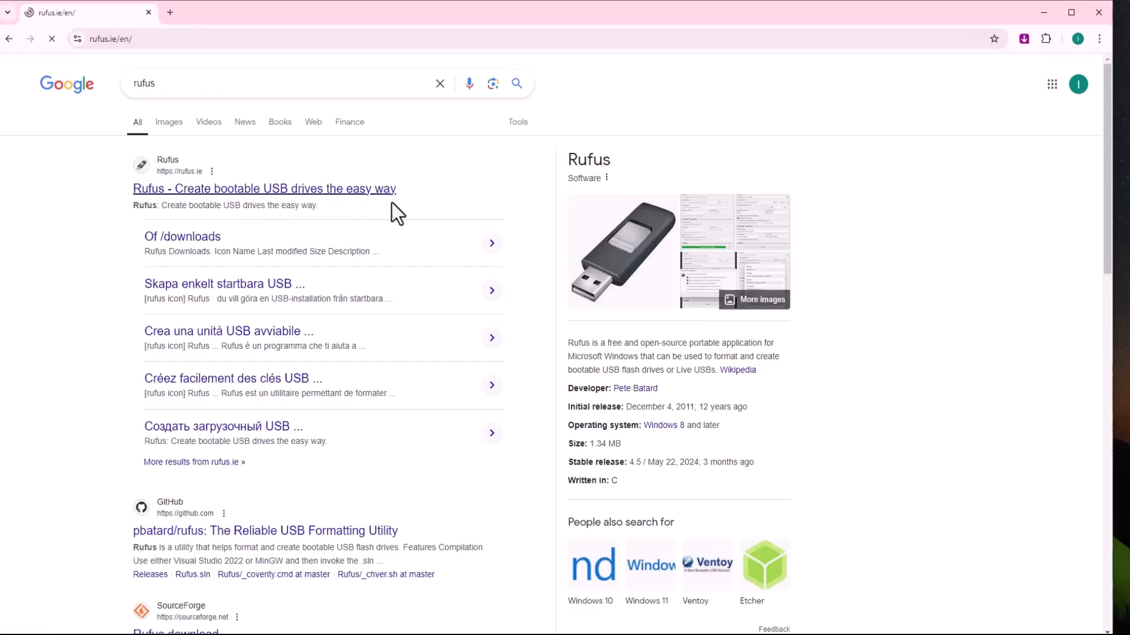
Download the portable Windows x64 release rufus-4.5p.exe, launch it and minimise the browser.
scroll(397, 208, down, 6)
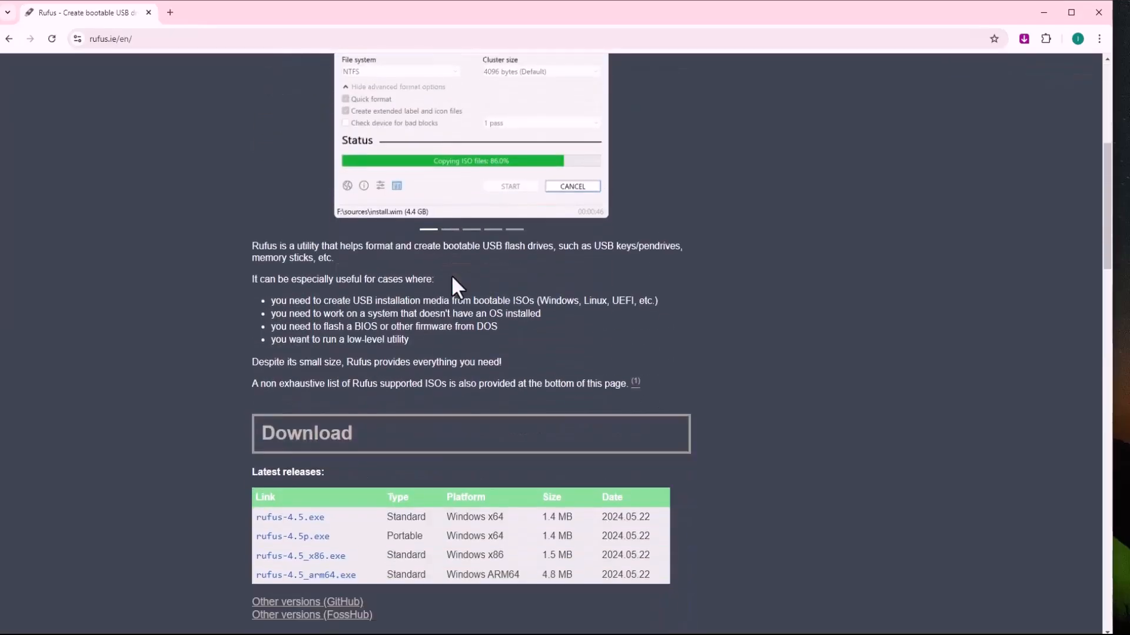
scroll(453, 287, down, 1)
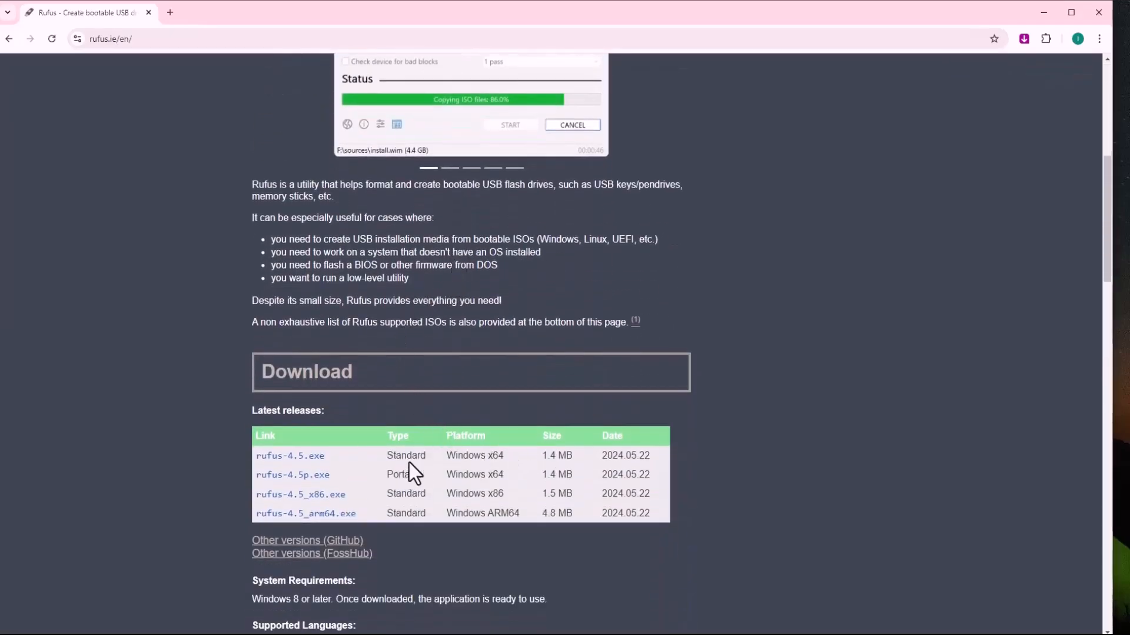
click(310, 477)
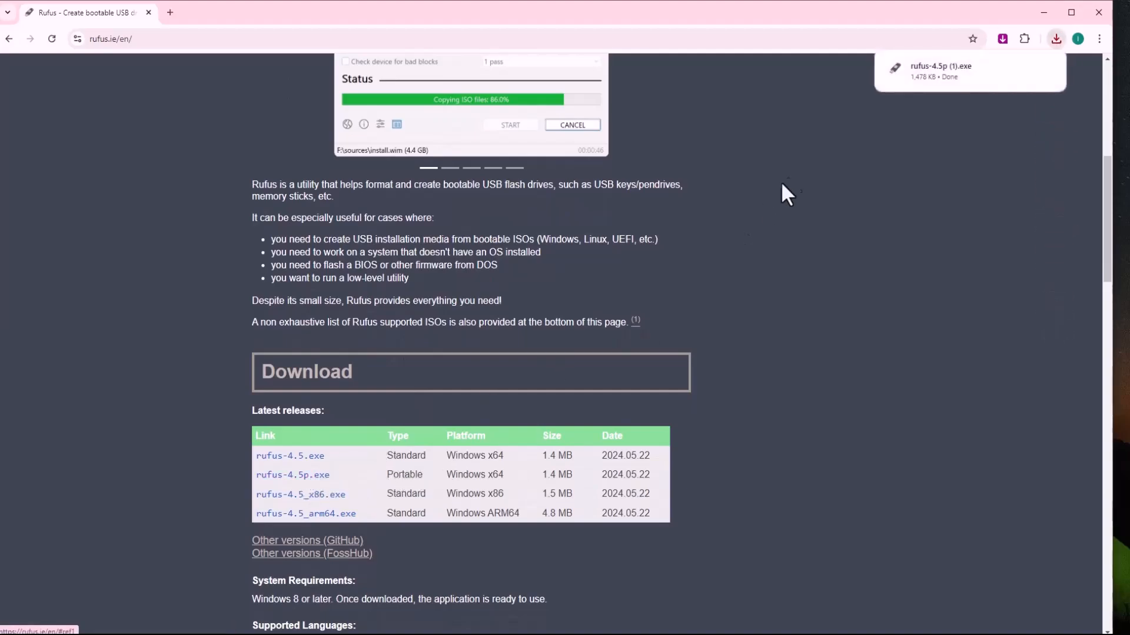
click(973, 77)
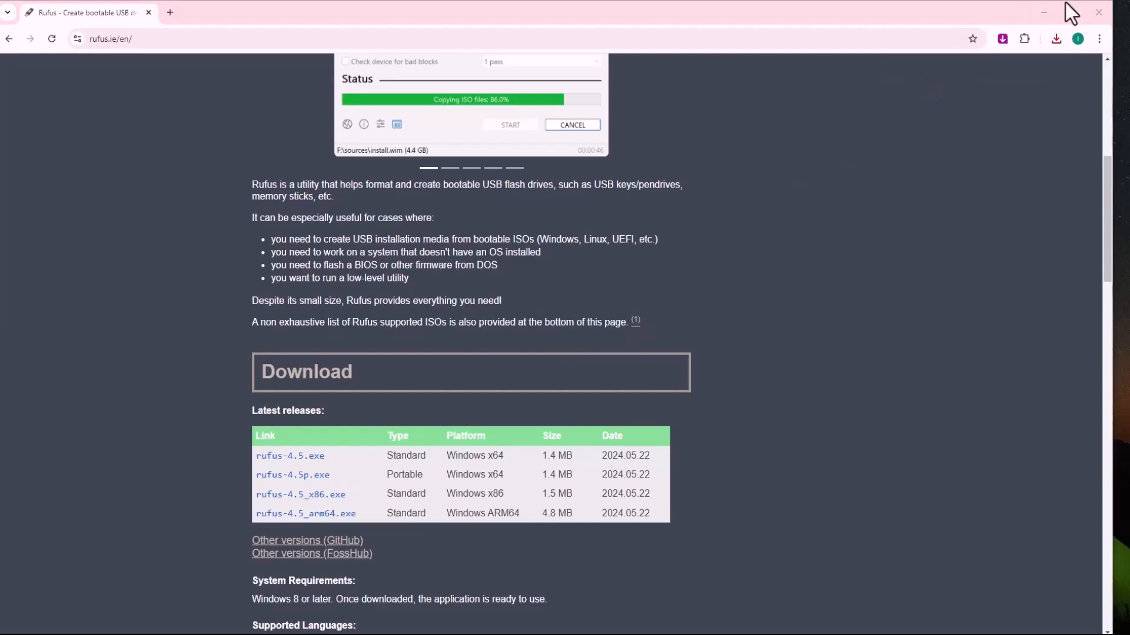
click(1042, 13)
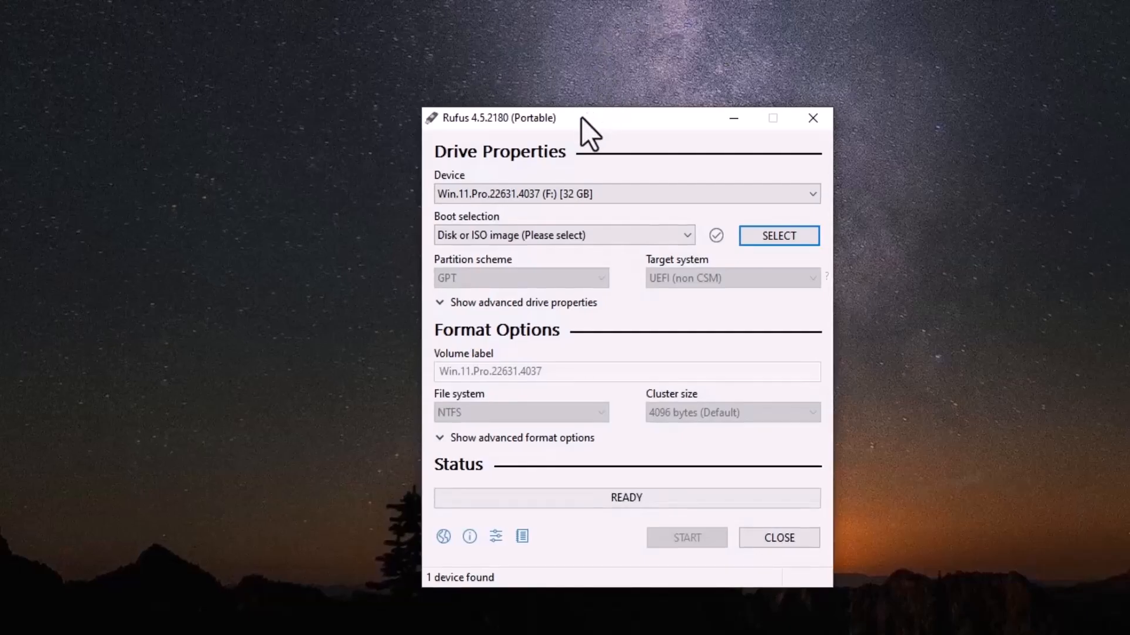
Move the Rufus window aside and load the Win.11.Pro.22631.4037 disc image from the ISO folder as the boot selection.
drag(580, 117, 536, 107)
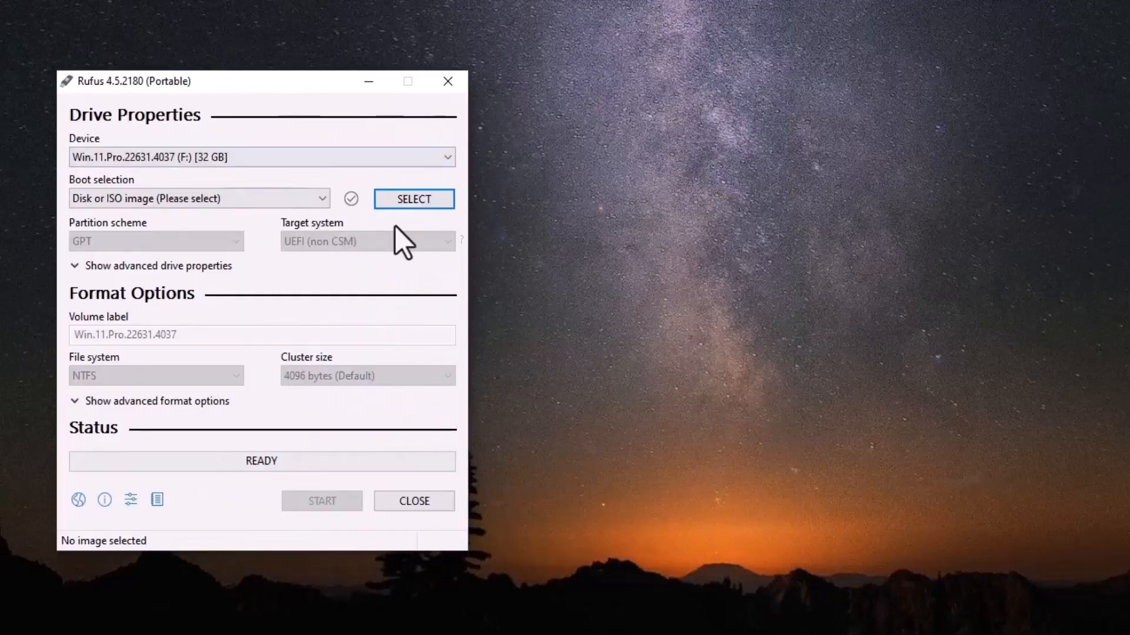
click(407, 203)
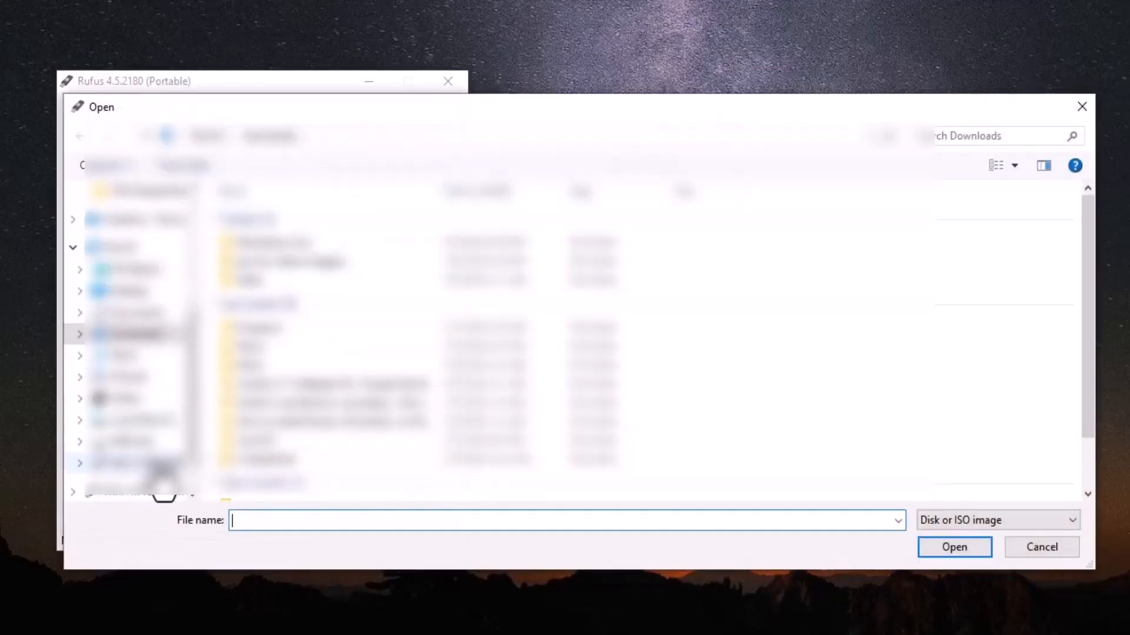
click(136, 442)
double_click(278, 492)
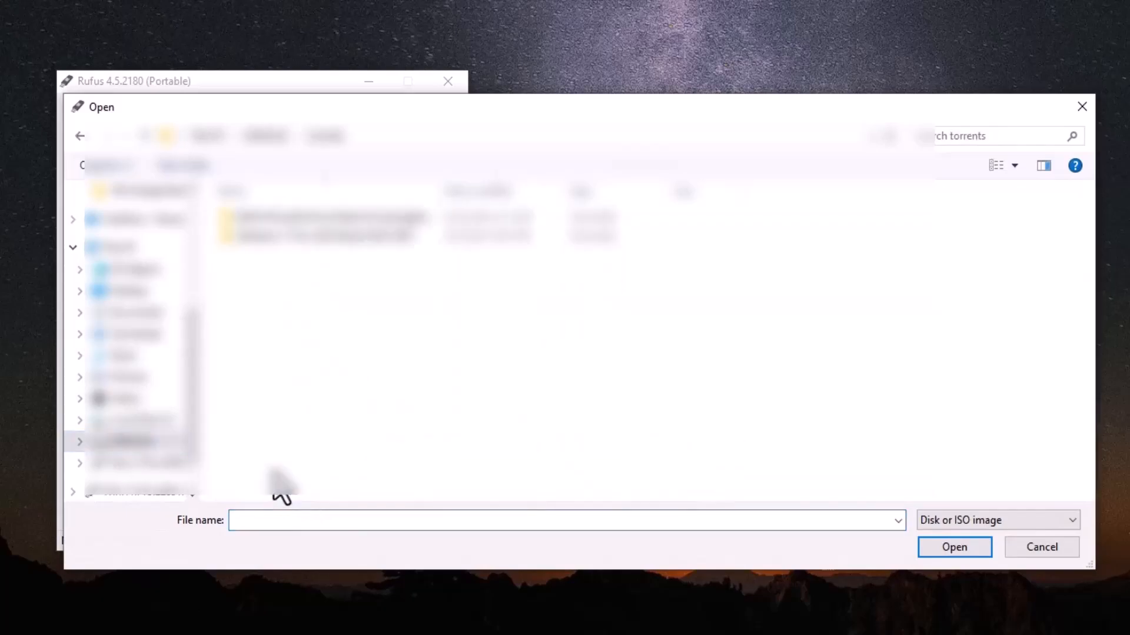
double_click(294, 238)
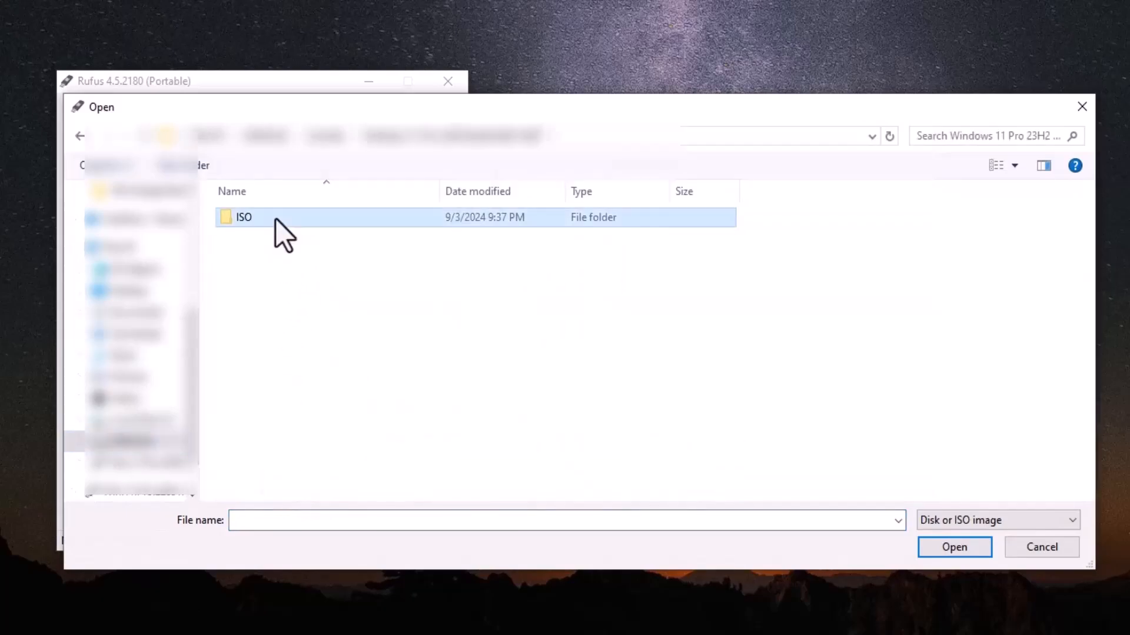
double_click(275, 219)
click(348, 219)
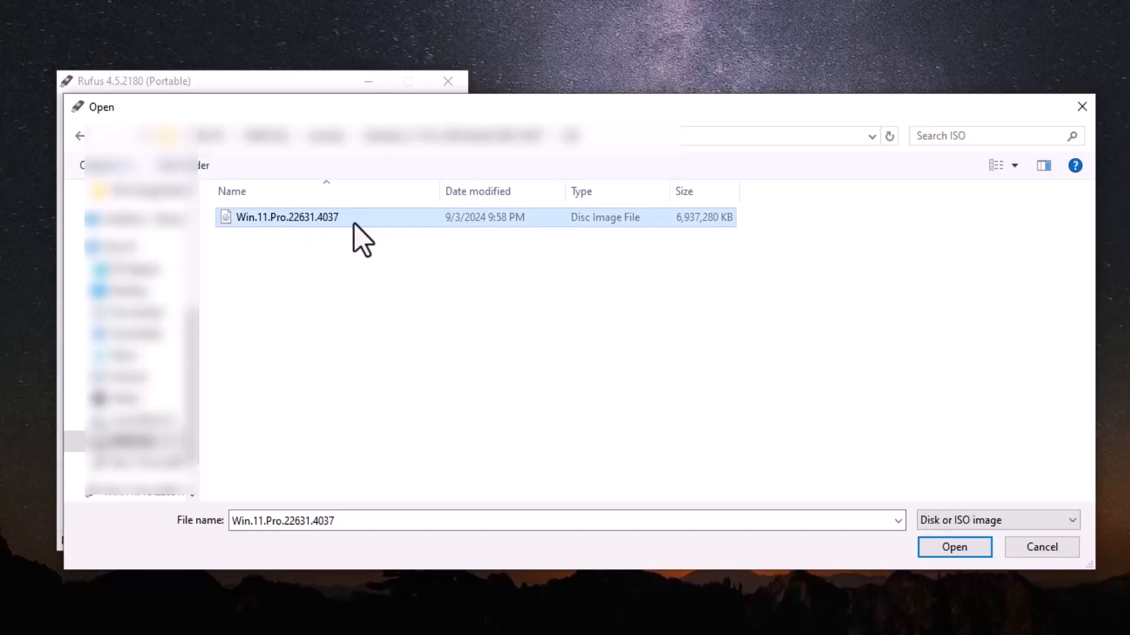
double_click(350, 222)
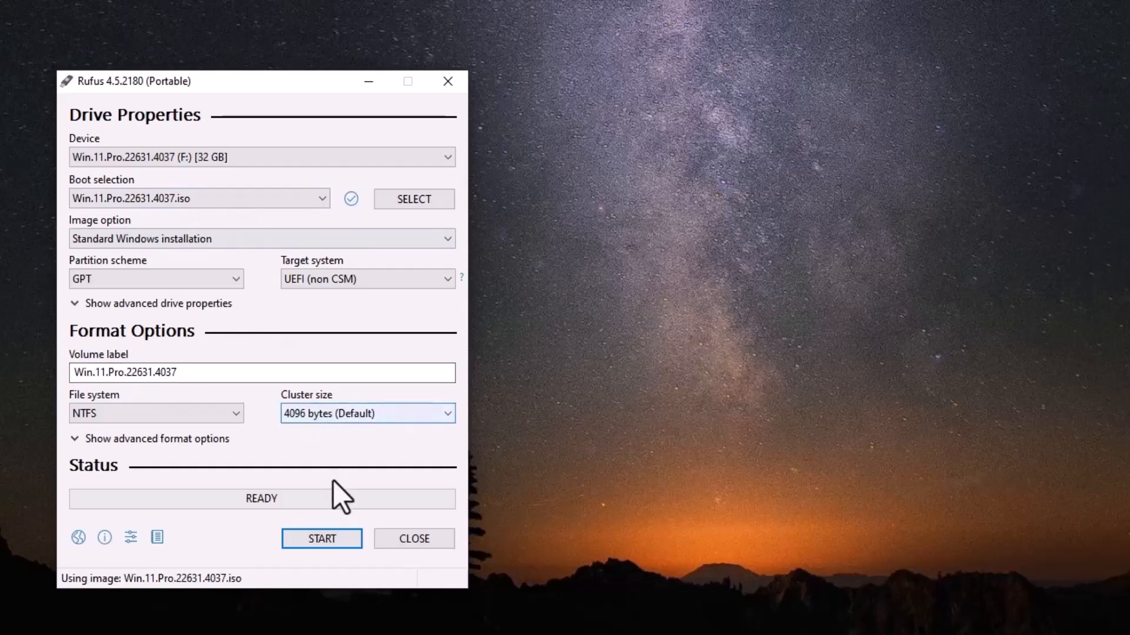
Start writing the USB drive with every Windows customization enabled except local account creation, and accept erasing the drive's data.
click(345, 536)
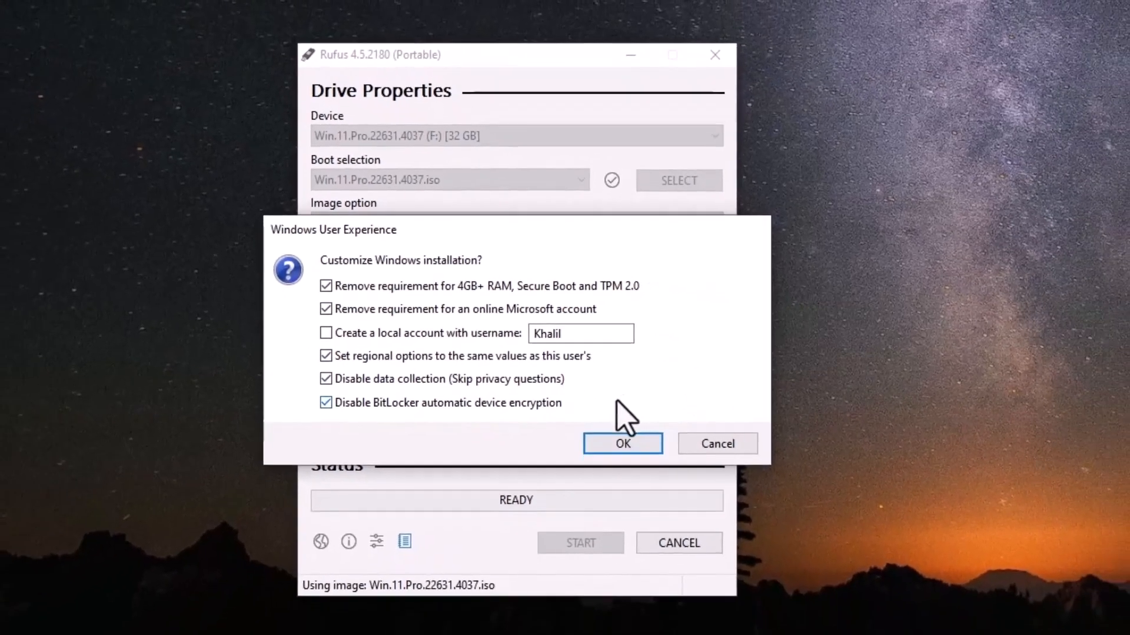
click(613, 445)
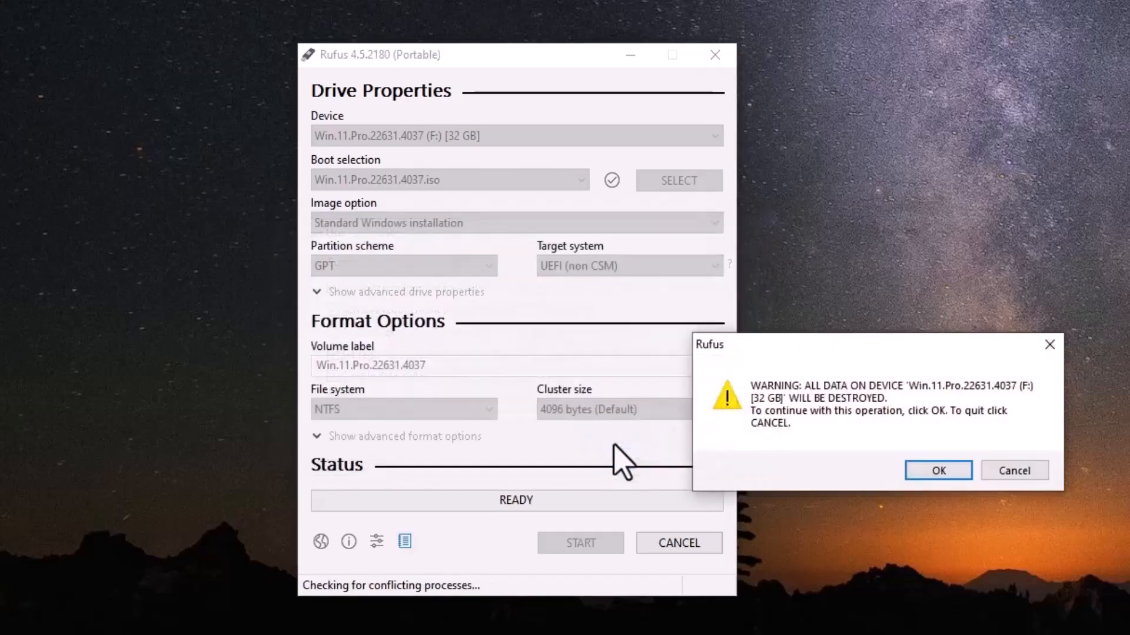
click(927, 469)
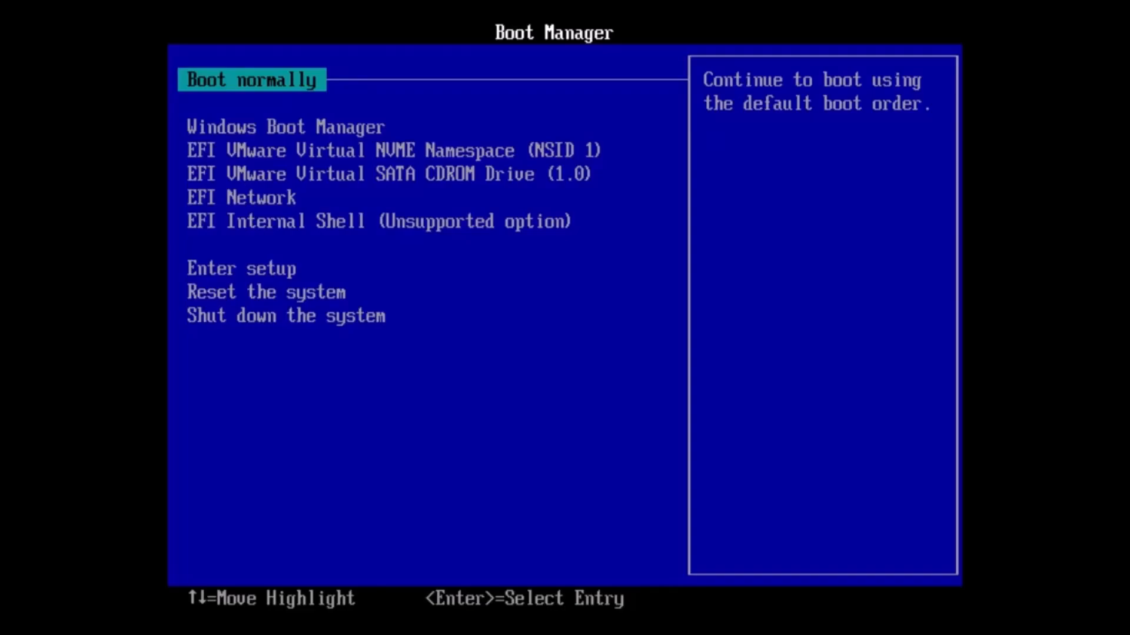
key(F1)
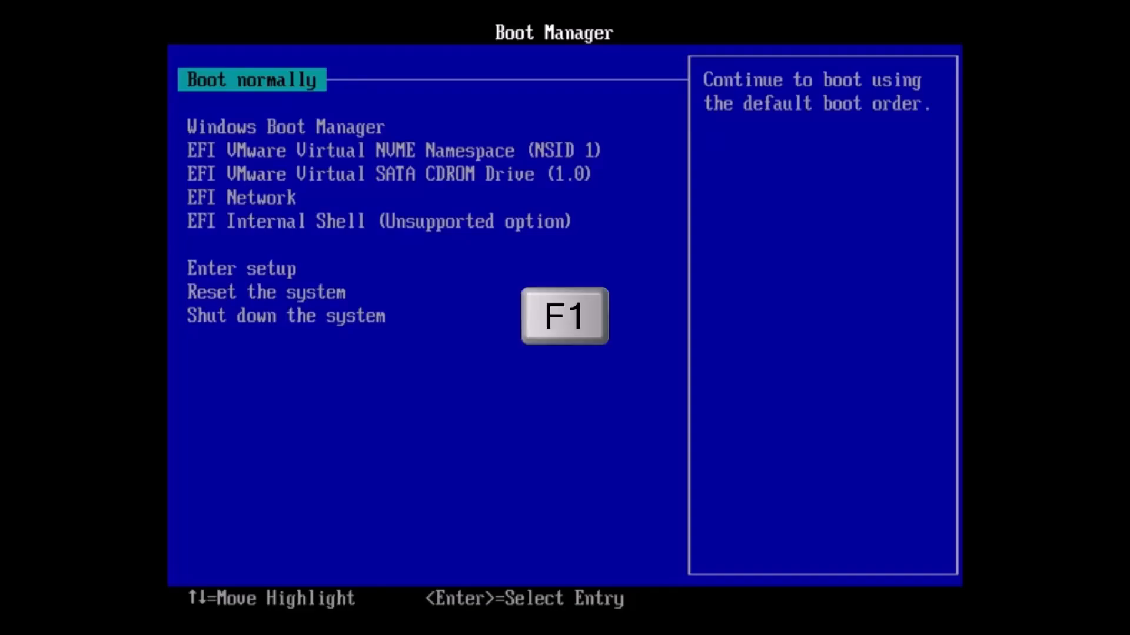
key(F2)
key(F11)
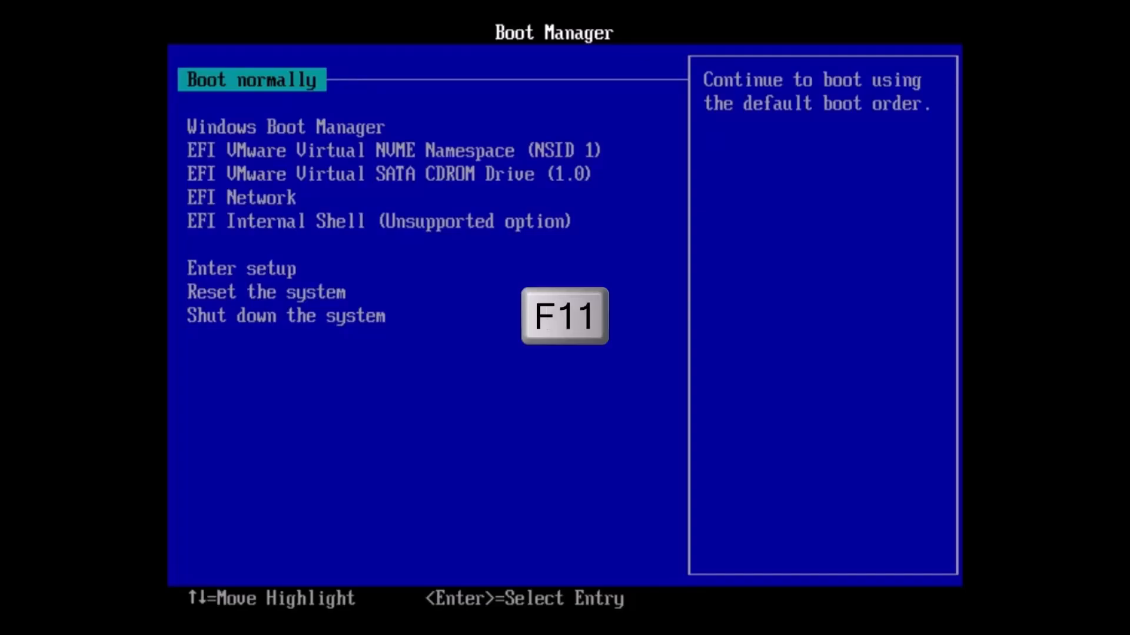
key(F12)
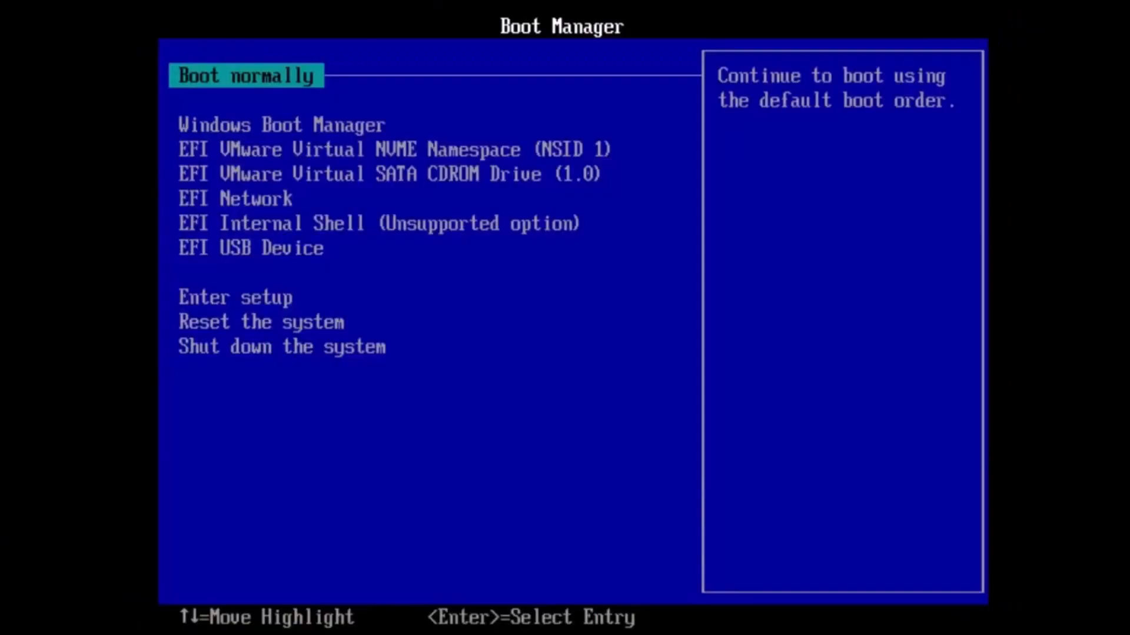
Boot the computer from the EFI USB Device entry in the boot manager.
key(Down)
key(Down)
key(Down)
key(Down)
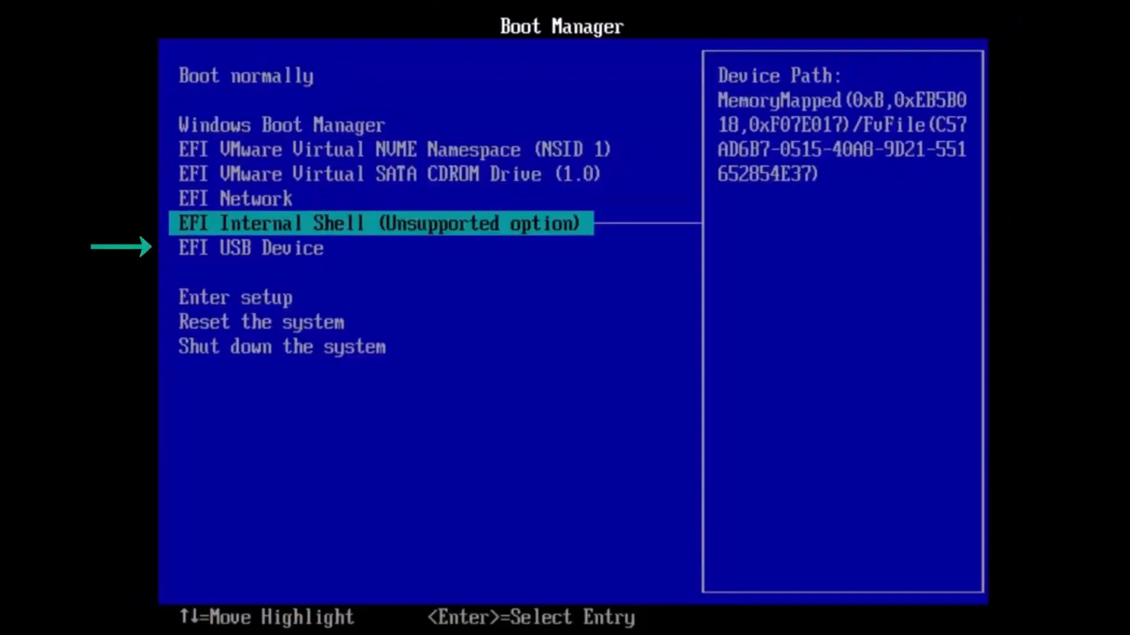
key(Down)
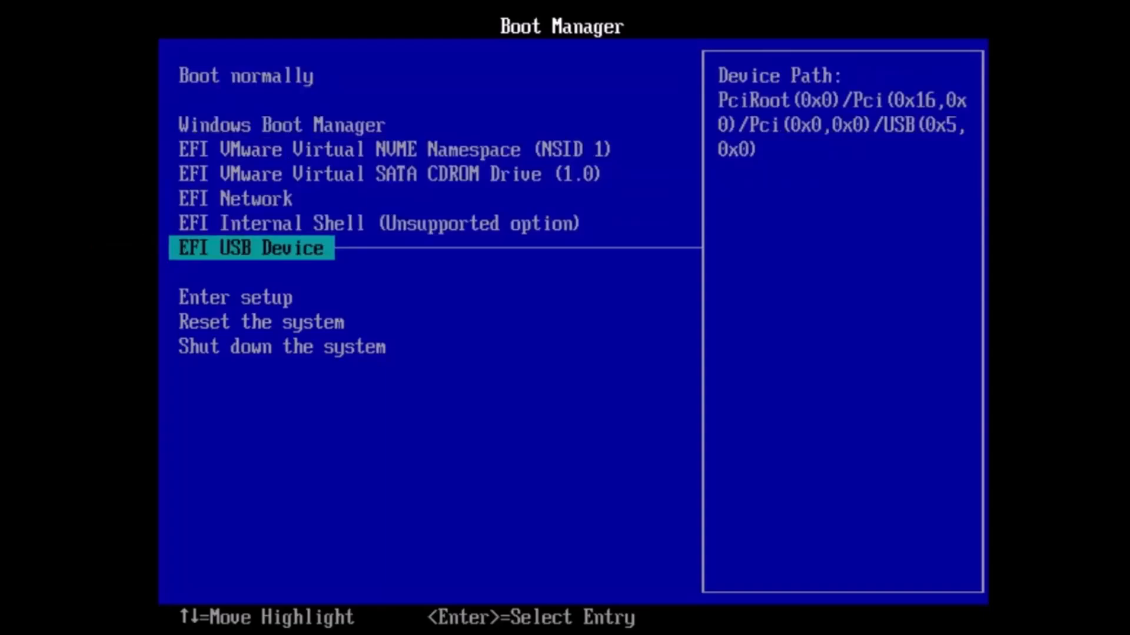
key(Return)
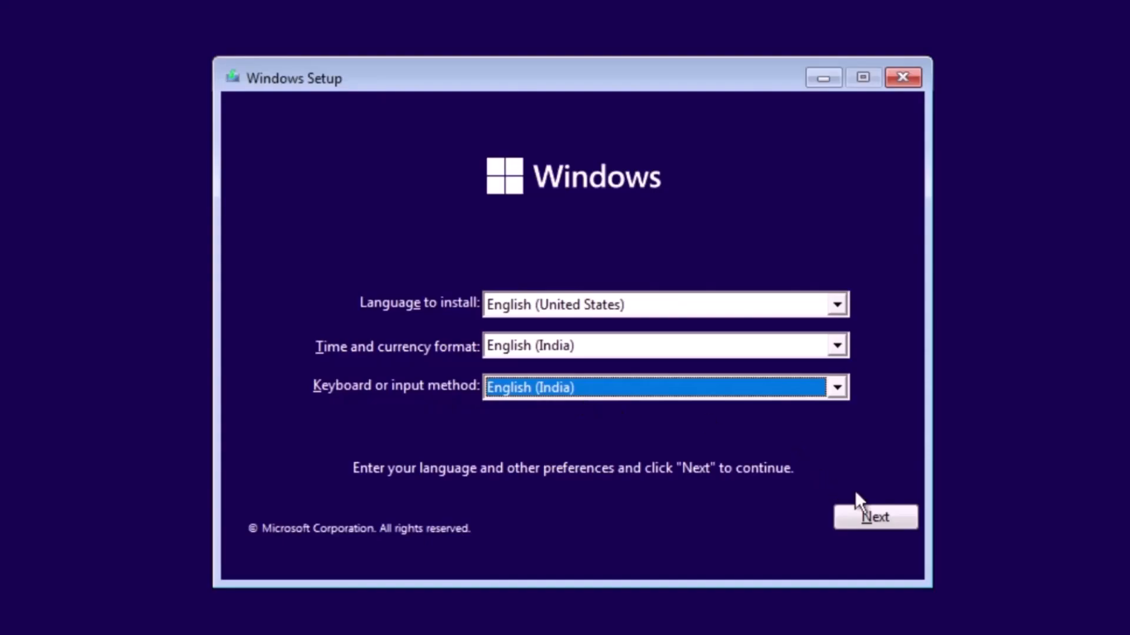
Start the Windows installation with the preset language and India regional options, and continue without a product key.
click(899, 518)
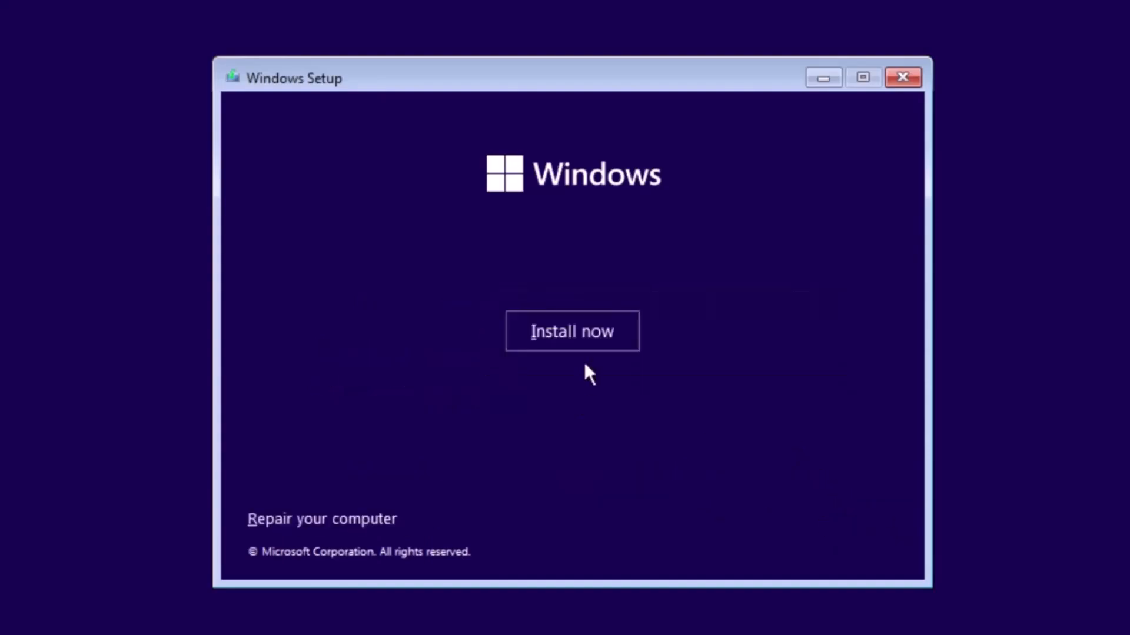
click(586, 336)
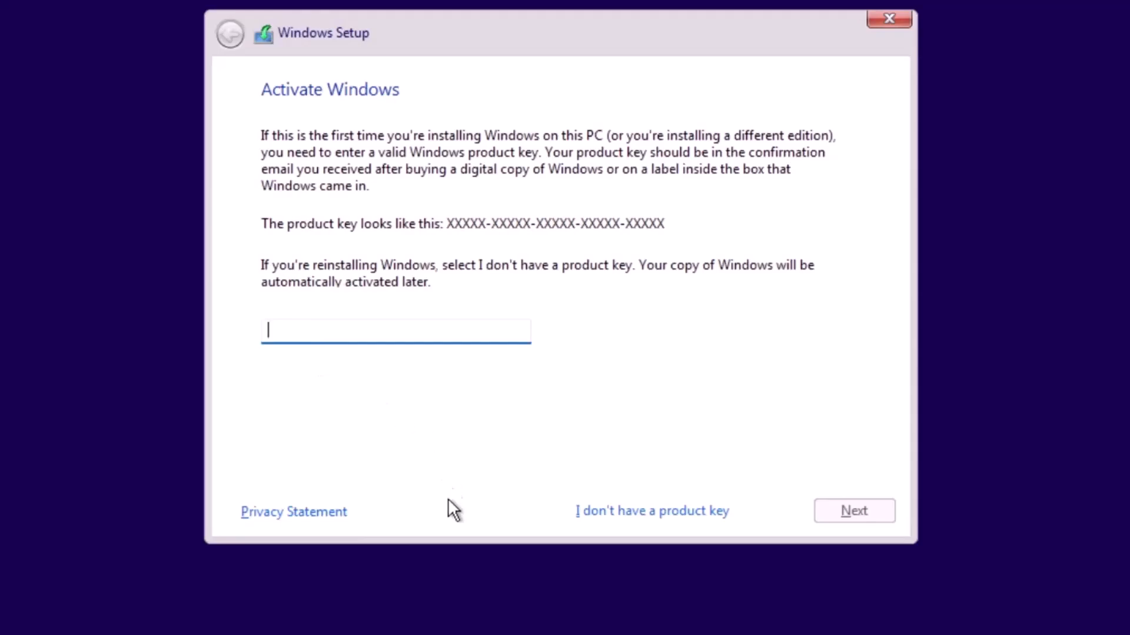
click(662, 507)
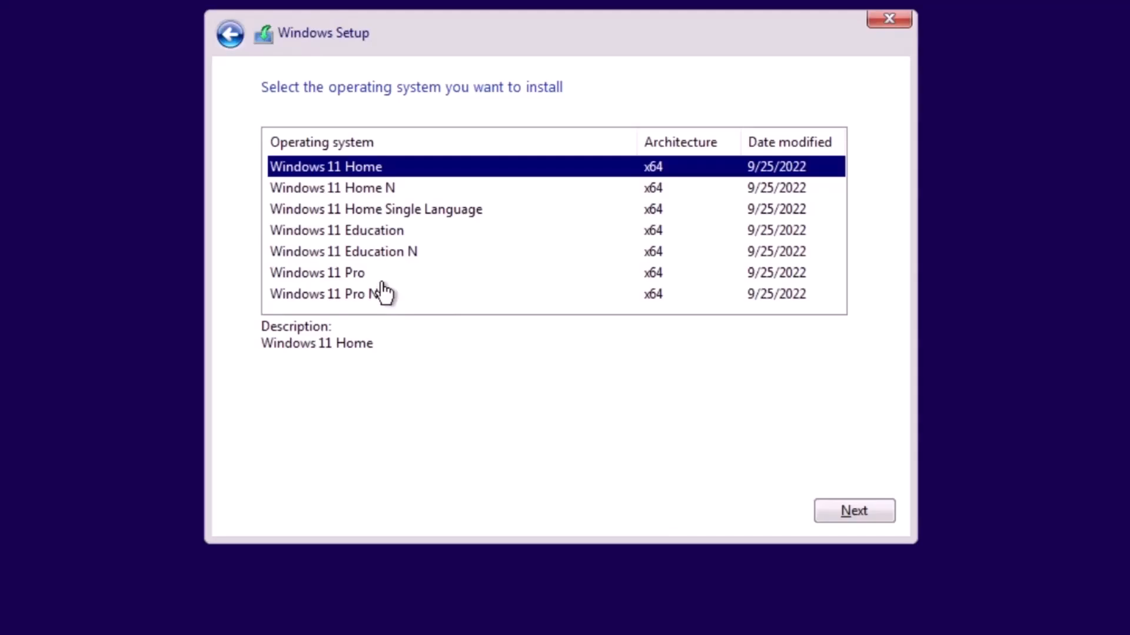
Choose the Windows 11 Pro edition to install and accept the Microsoft Software License Terms.
click(356, 274)
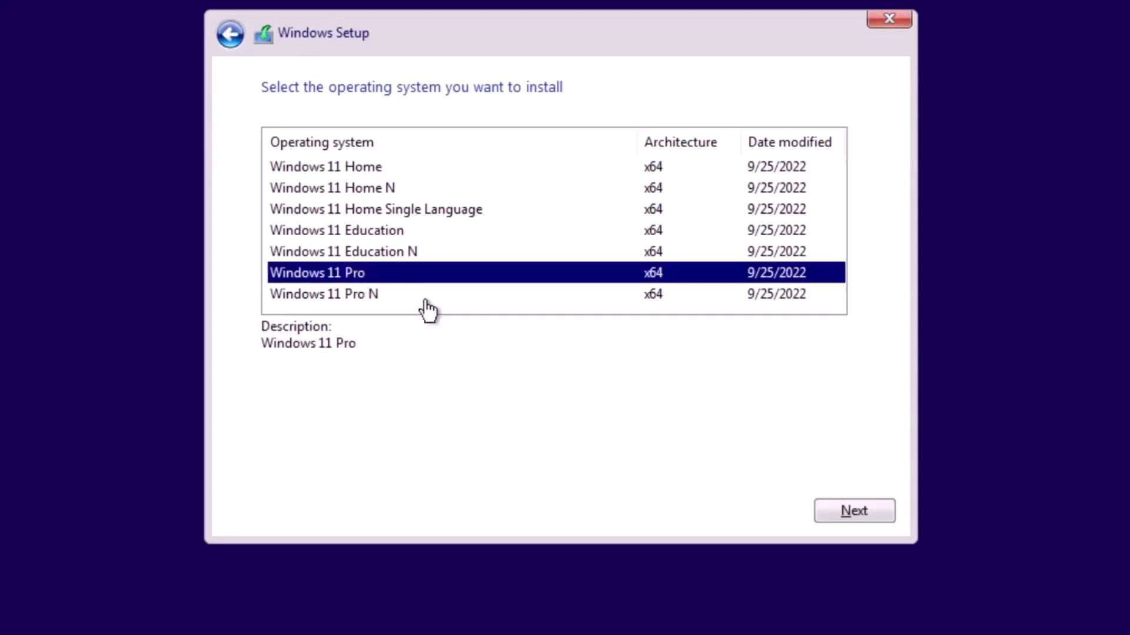
click(863, 506)
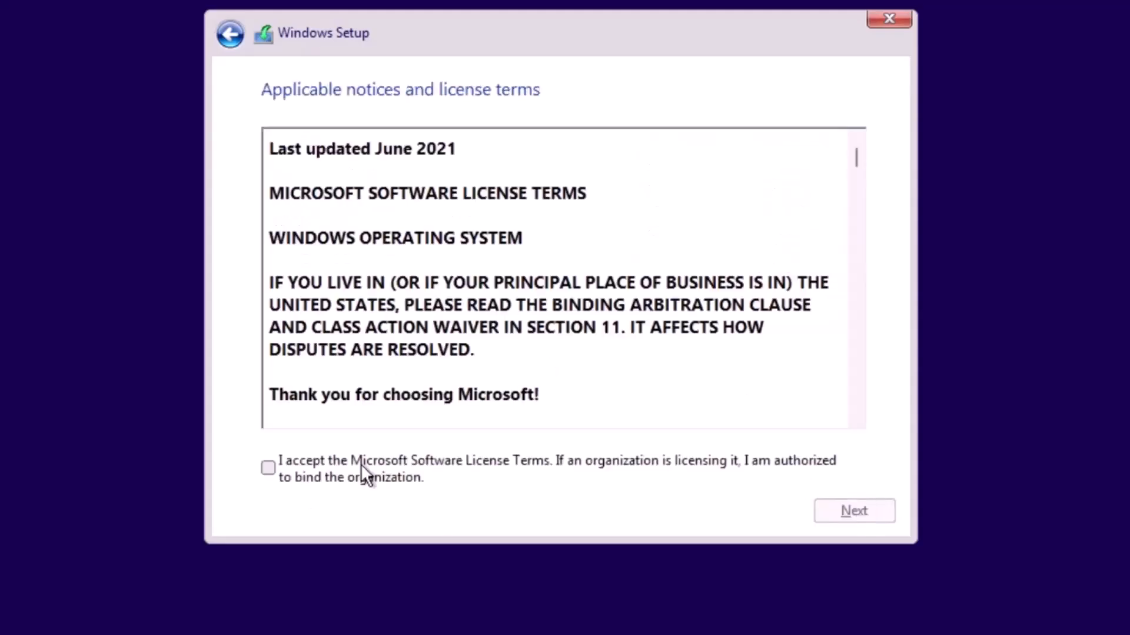
click(323, 467)
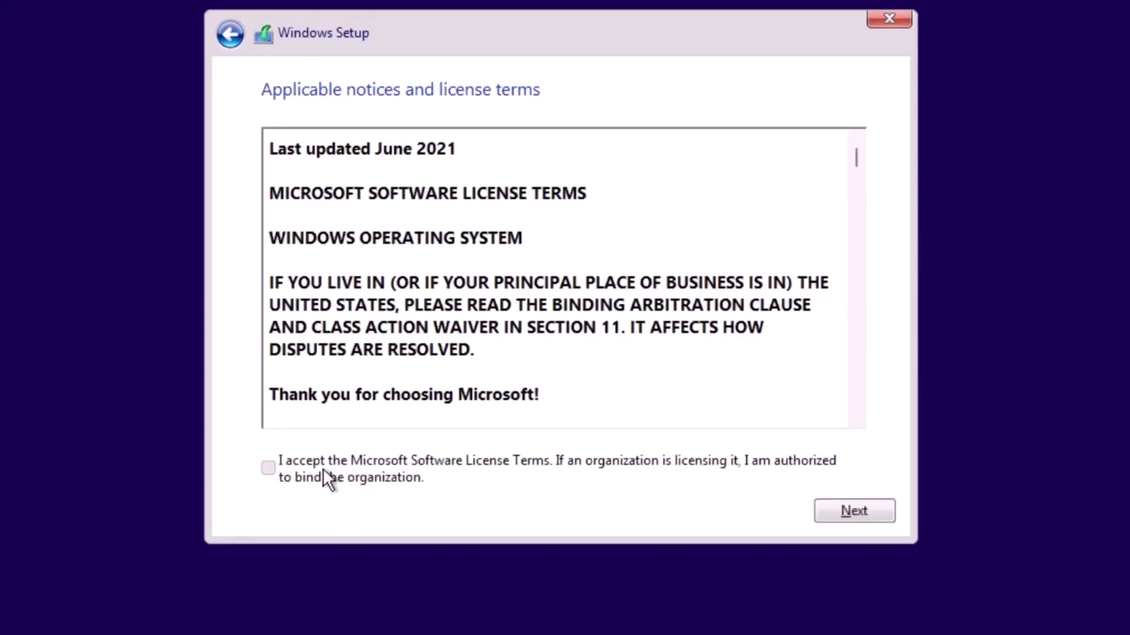
click(868, 513)
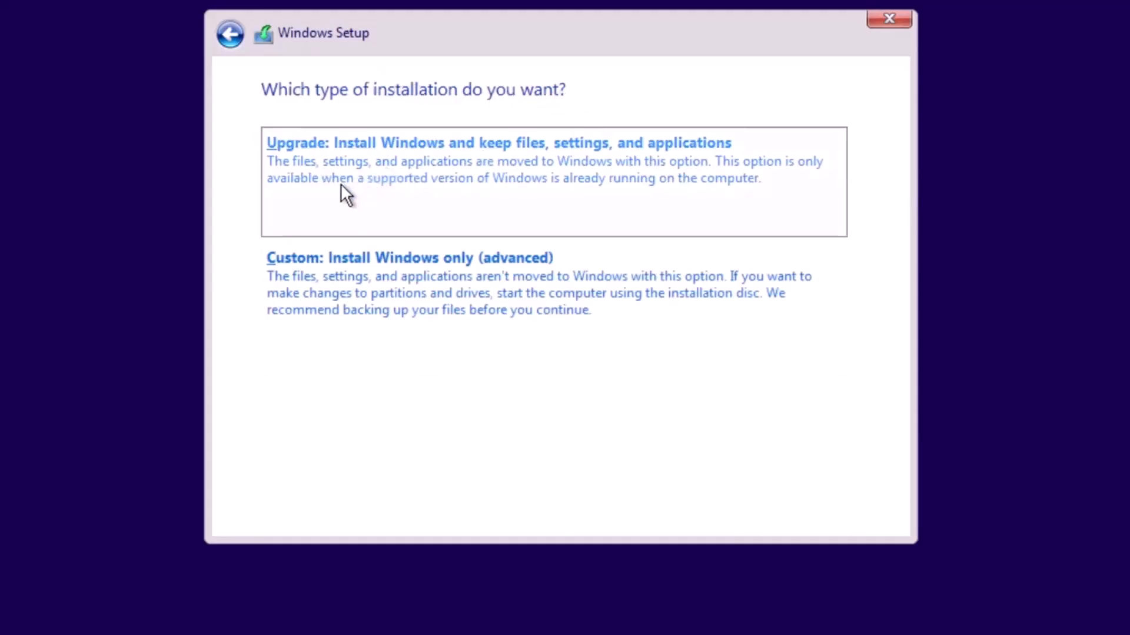
Choose the custom, Windows-only installation and delete the System and MSR (Reserved) partitions from Drive 0.
click(398, 297)
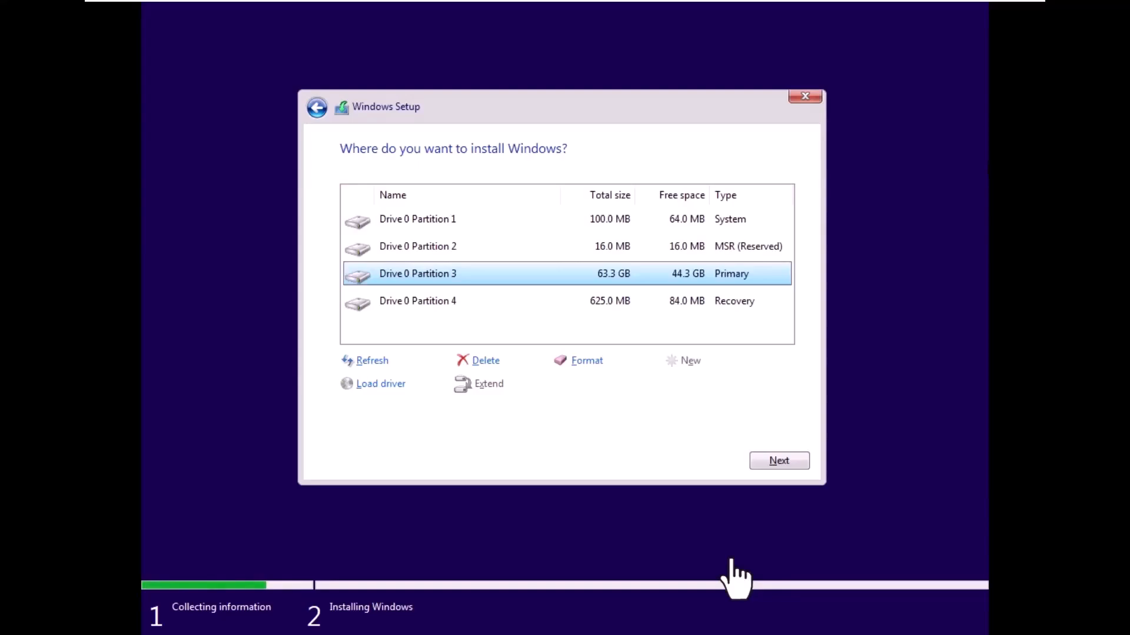
click(730, 560)
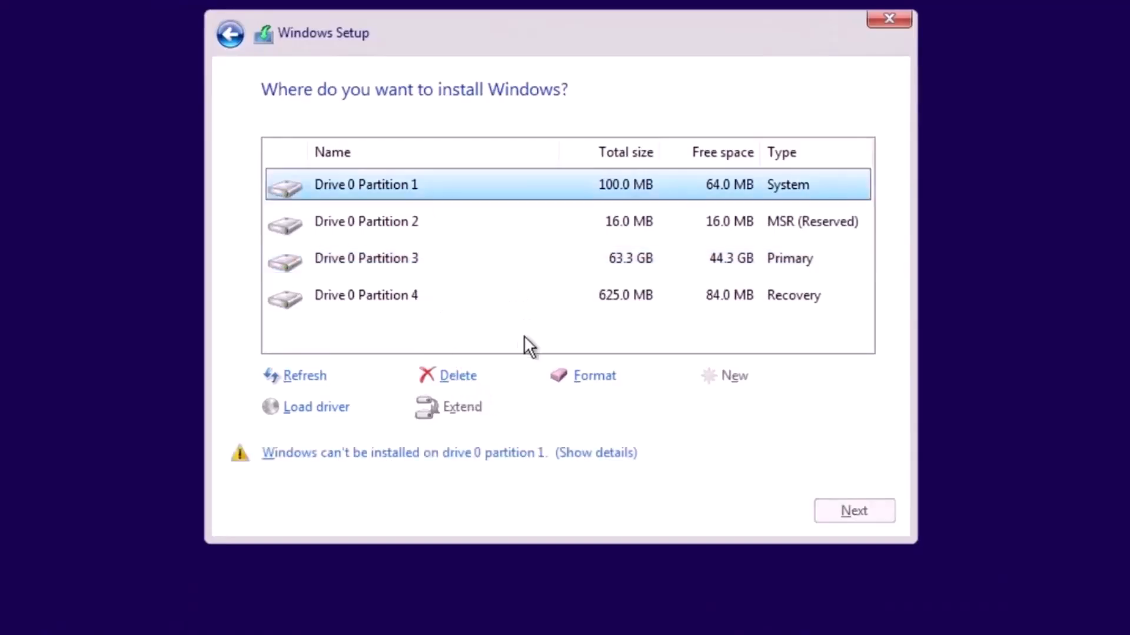
click(459, 376)
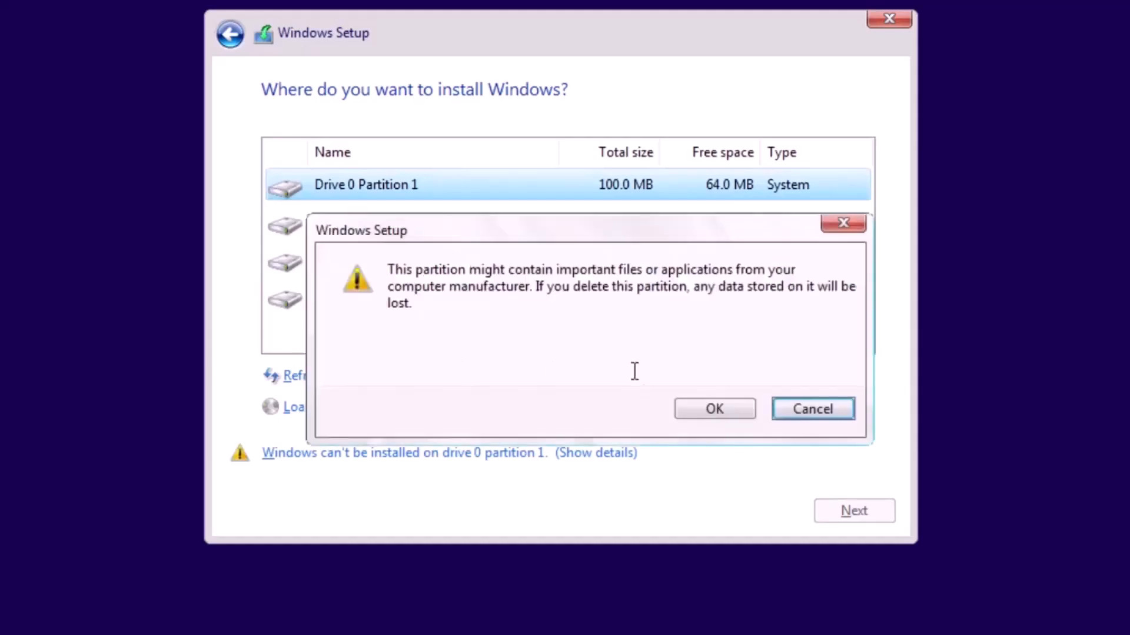
click(708, 407)
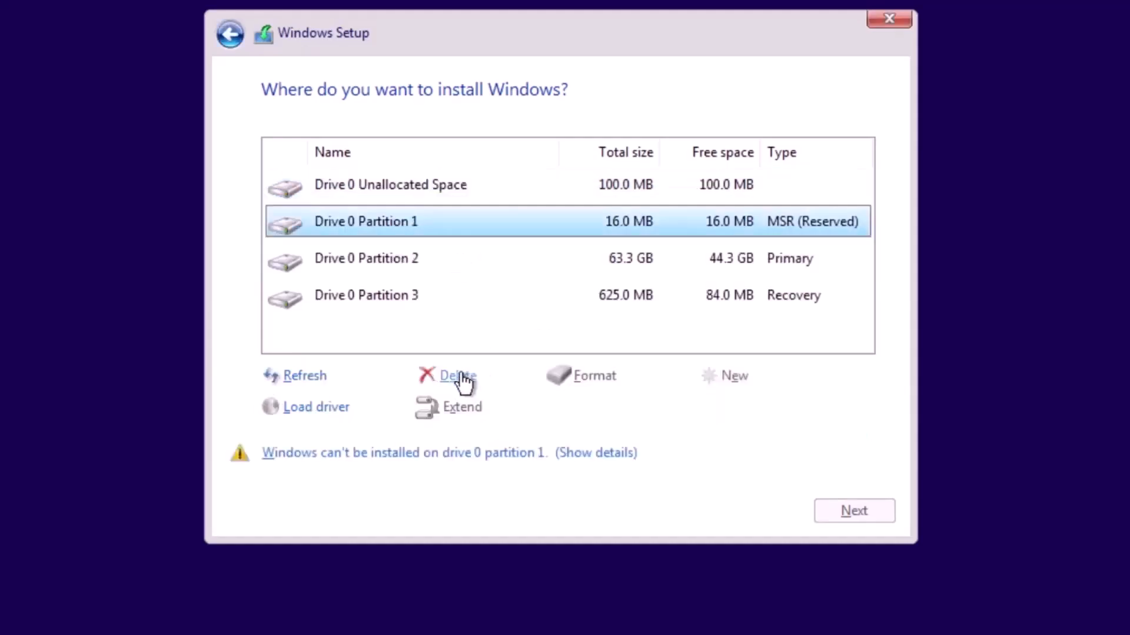
click(460, 376)
click(722, 407)
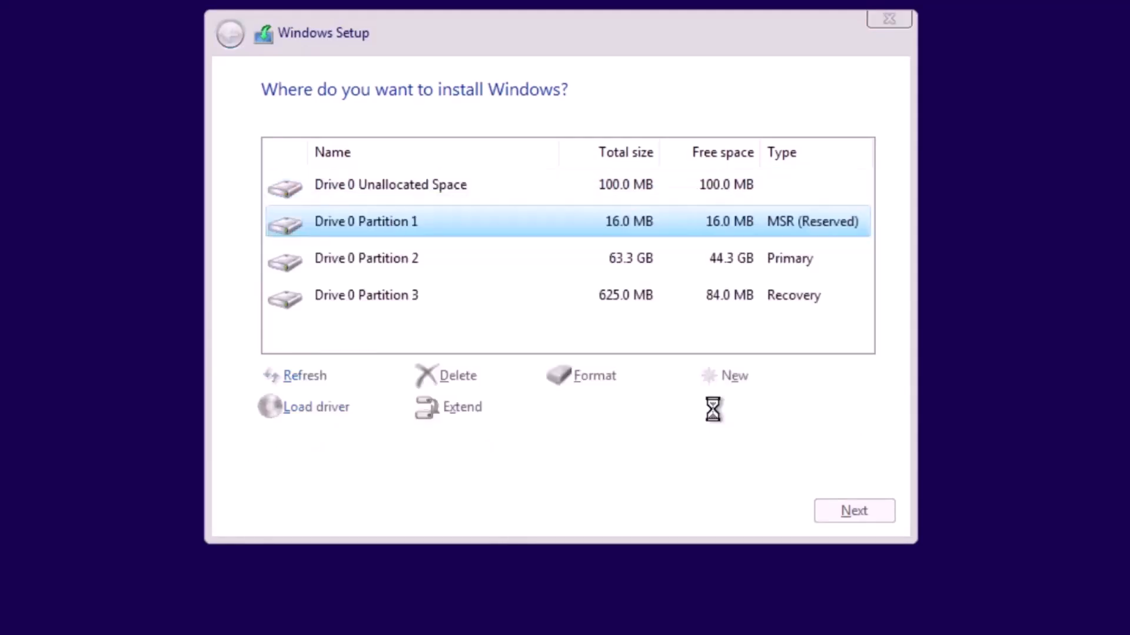
Delete the remaining Primary and Recovery partitions and start installing Windows on Drive 0's unallocated space.
click(412, 227)
click(457, 380)
click(709, 410)
click(422, 231)
click(458, 379)
click(739, 409)
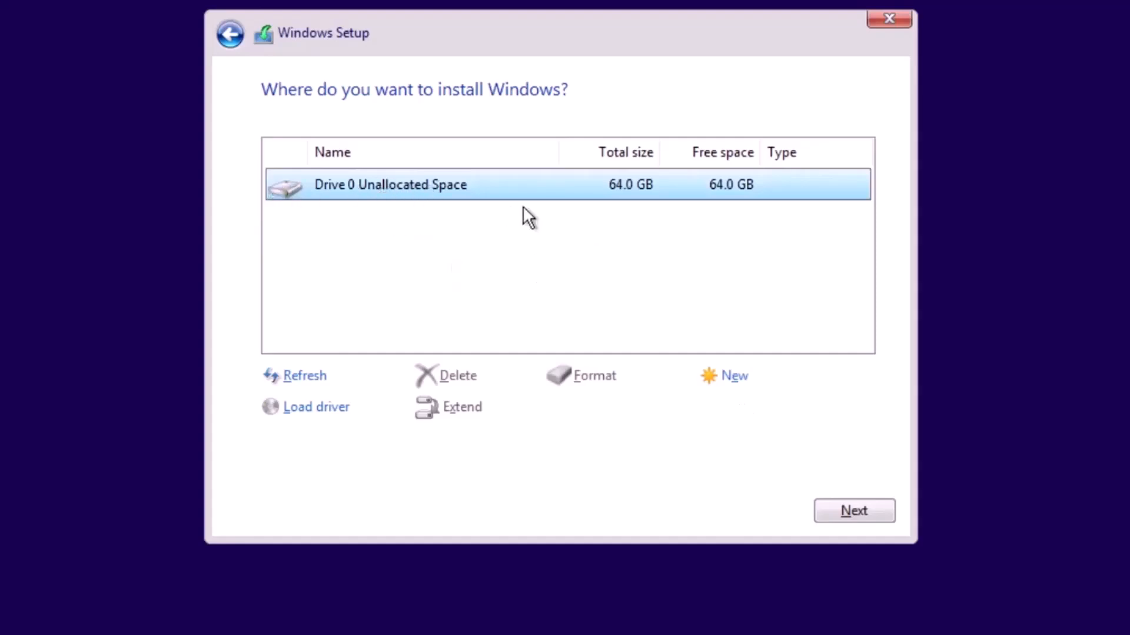
click(870, 510)
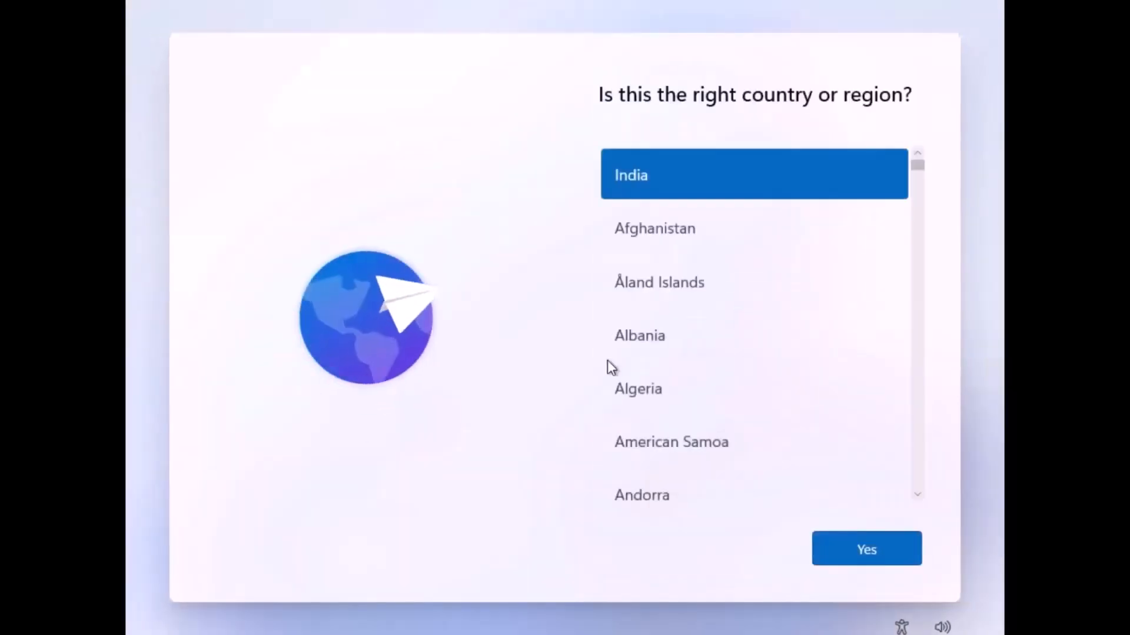
Set the region to India and the keyboard layout to US, without adding a second layout.
click(894, 550)
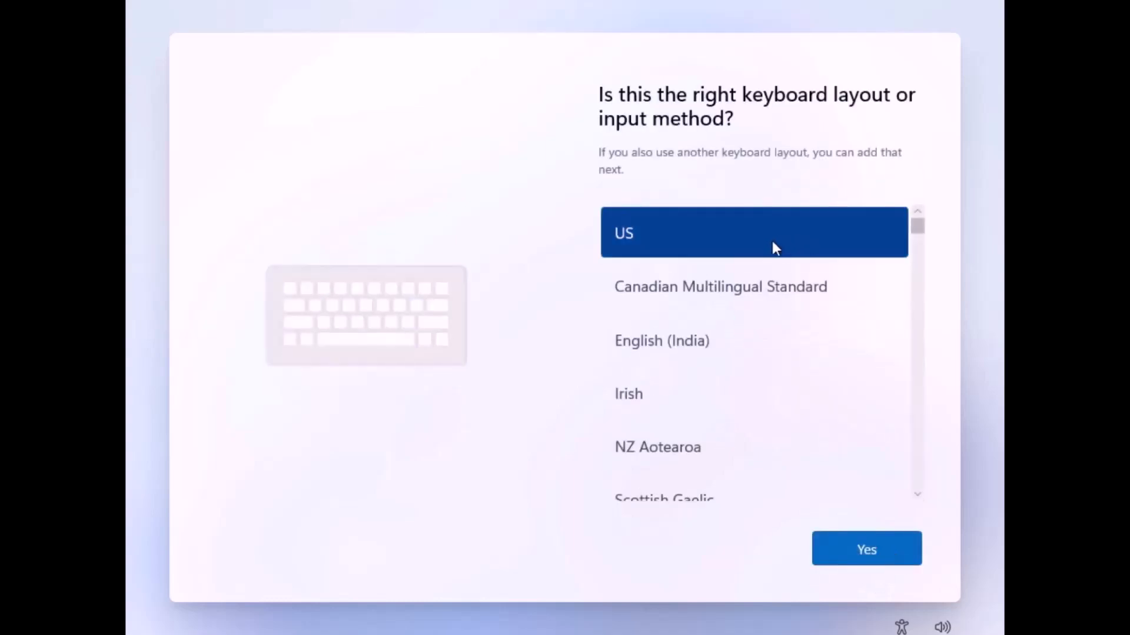
click(890, 552)
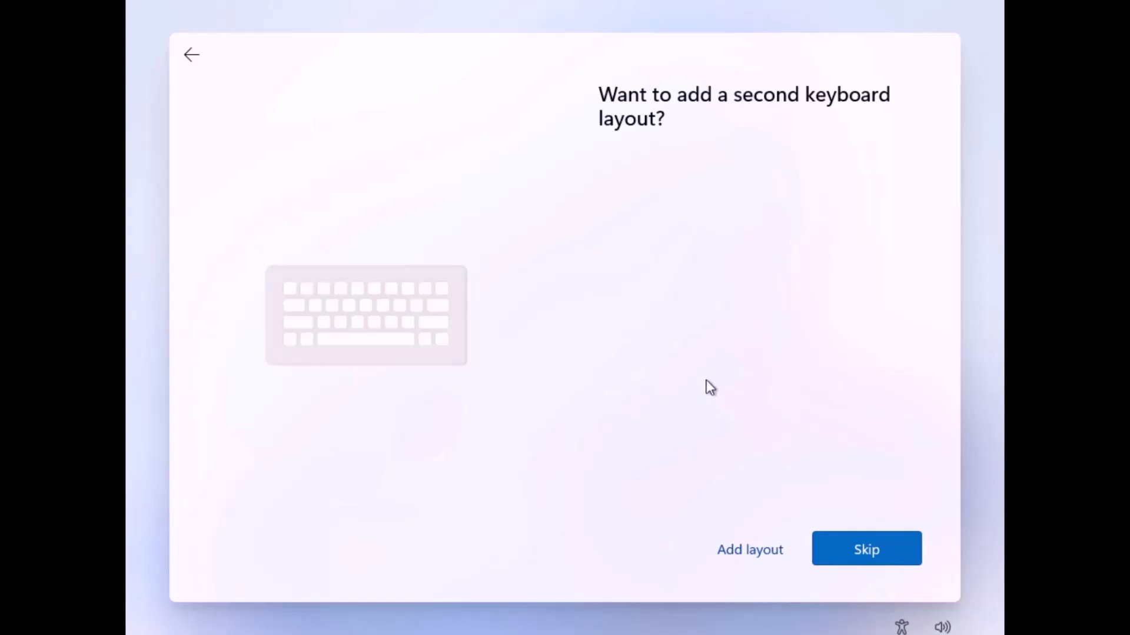
click(896, 554)
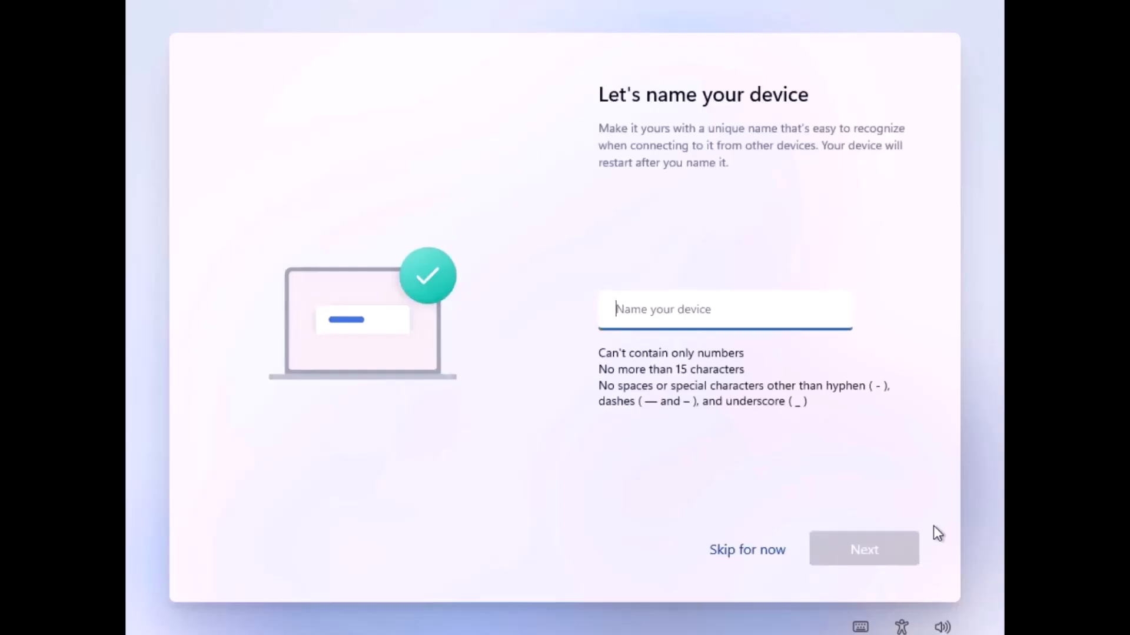
Name the device DESKTOP and set it up for personal use.
text(DESKTOP)
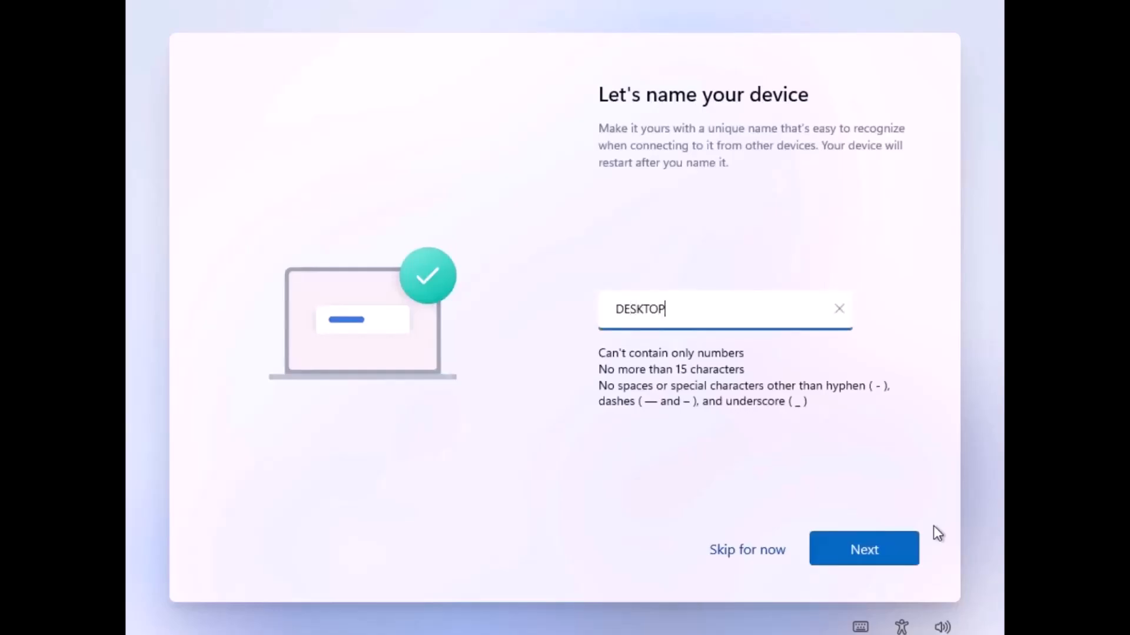
click(906, 545)
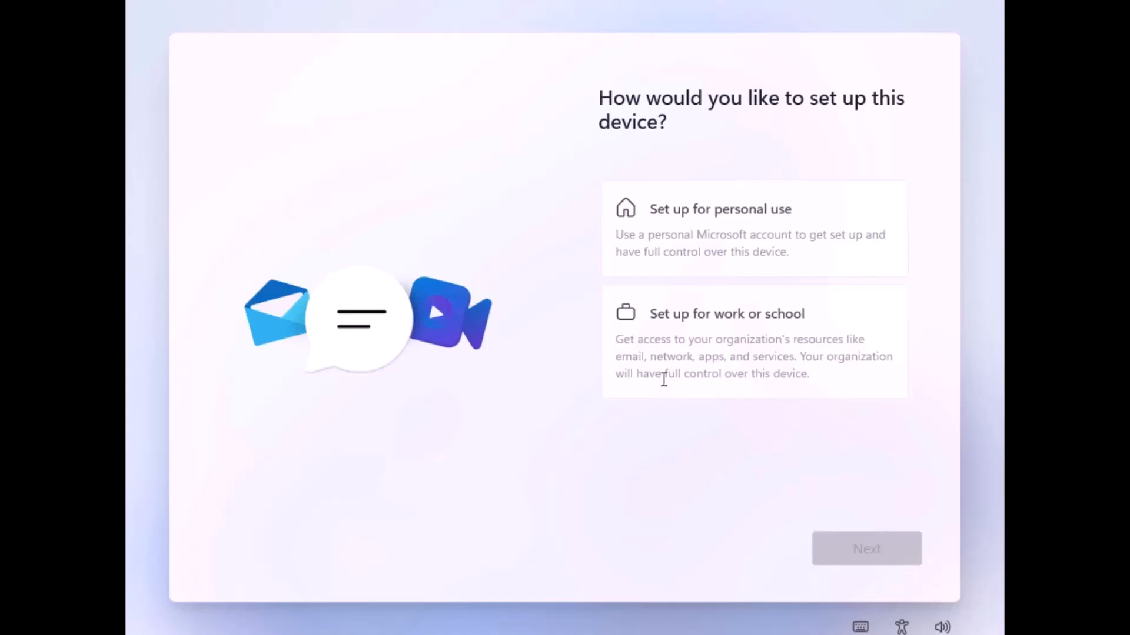
click(853, 223)
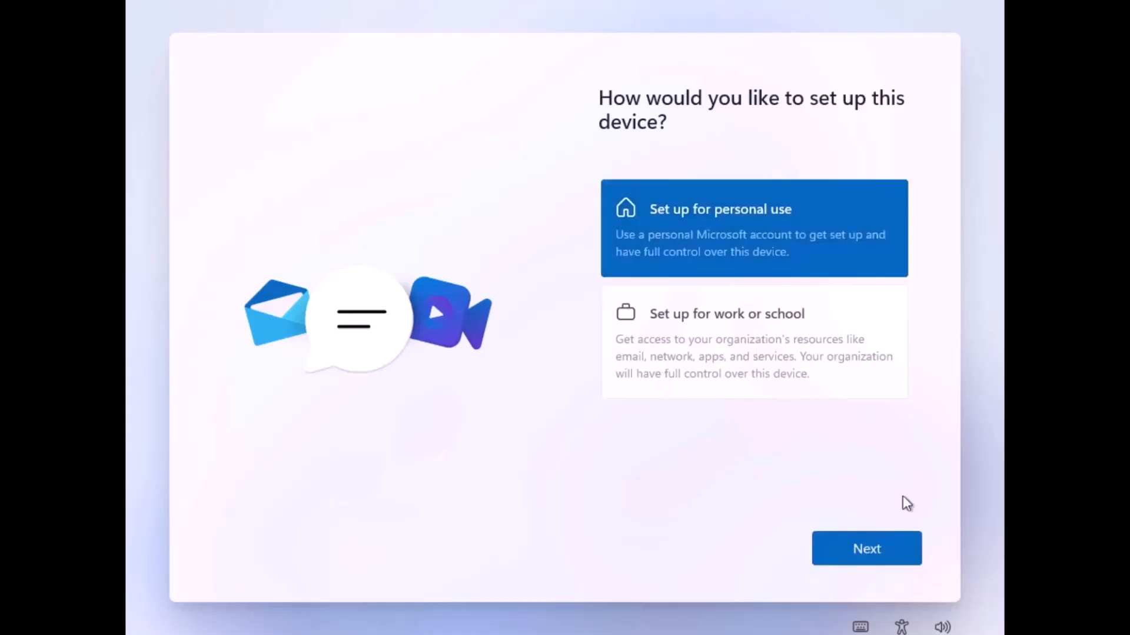
click(913, 552)
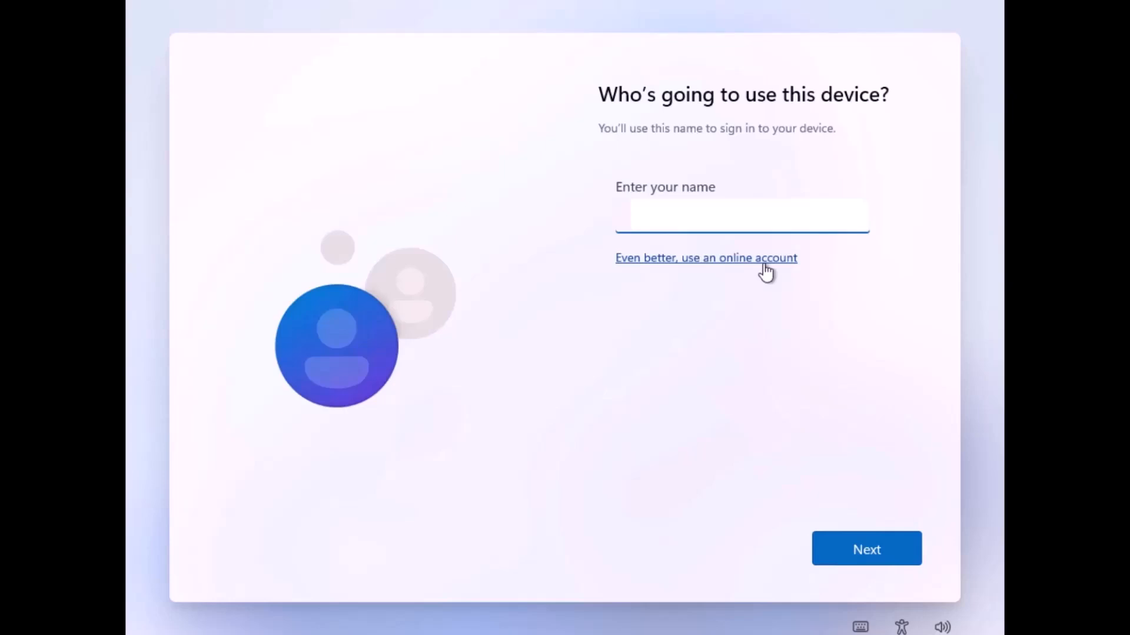
Submit the local account's user name, then enter and confirm the account password.
click(904, 557)
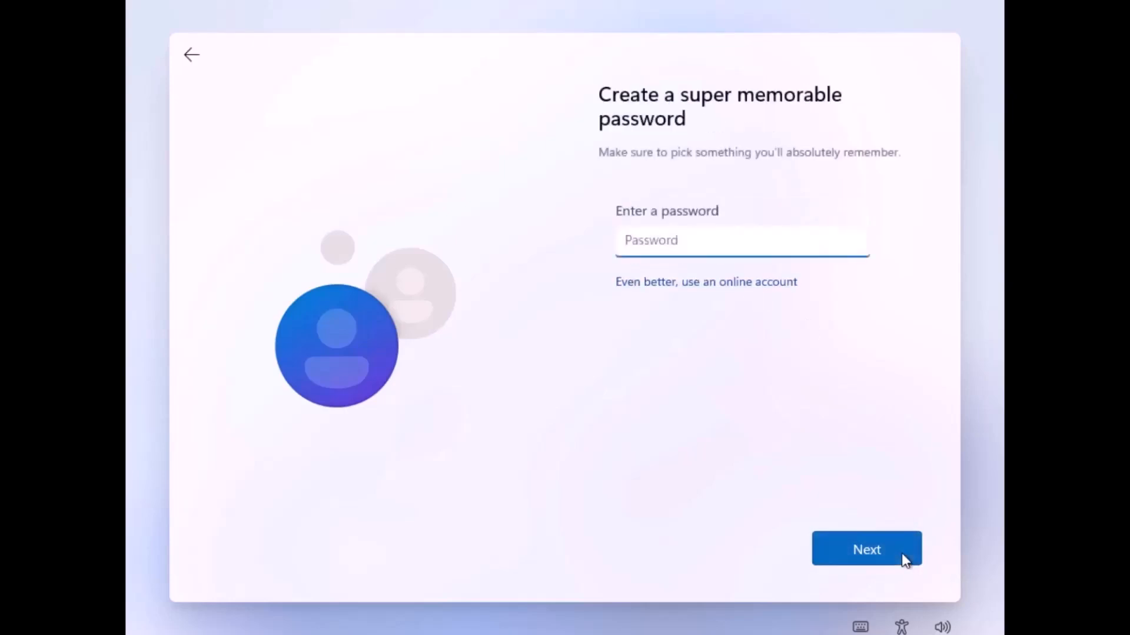
text(•••)
click(902, 553)
text(•••)
click(902, 553)
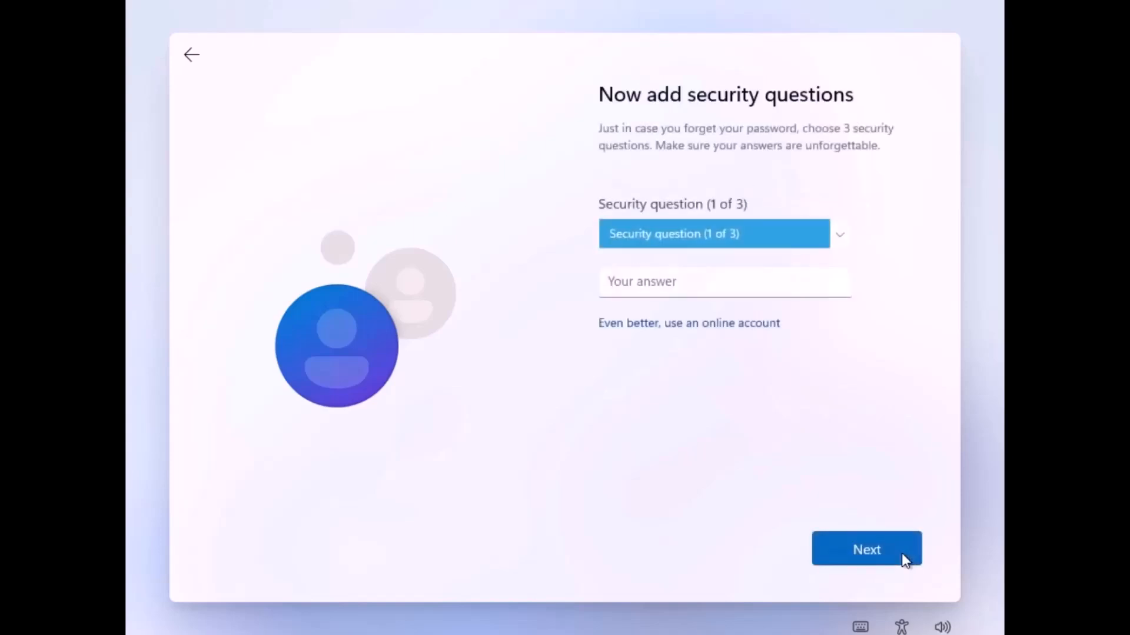
Choose the first of the three security questions and fill in its answer.
click(775, 235)
click(738, 272)
click(729, 286)
text(.)
click(899, 545)
Choose the second security question for the local account and fill in its answer.
click(830, 233)
click(785, 290)
click(700, 289)
text(•••)
click(913, 549)
Choose the question about the name of the first school as the third security question and answer it.
click(794, 235)
click(788, 310)
click(782, 290)
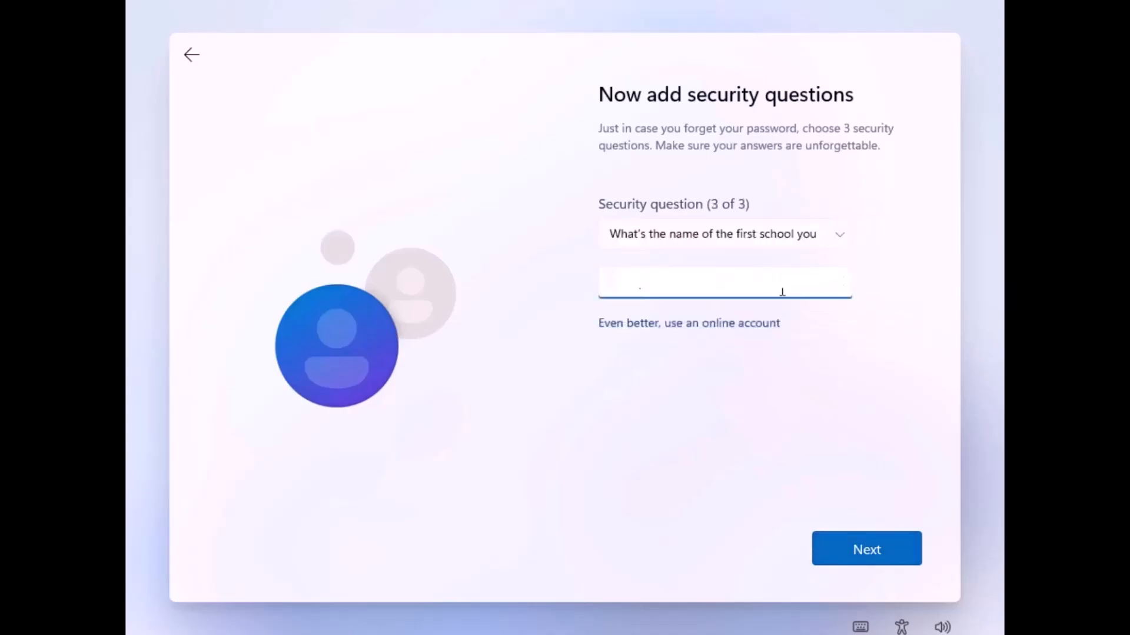
click(910, 562)
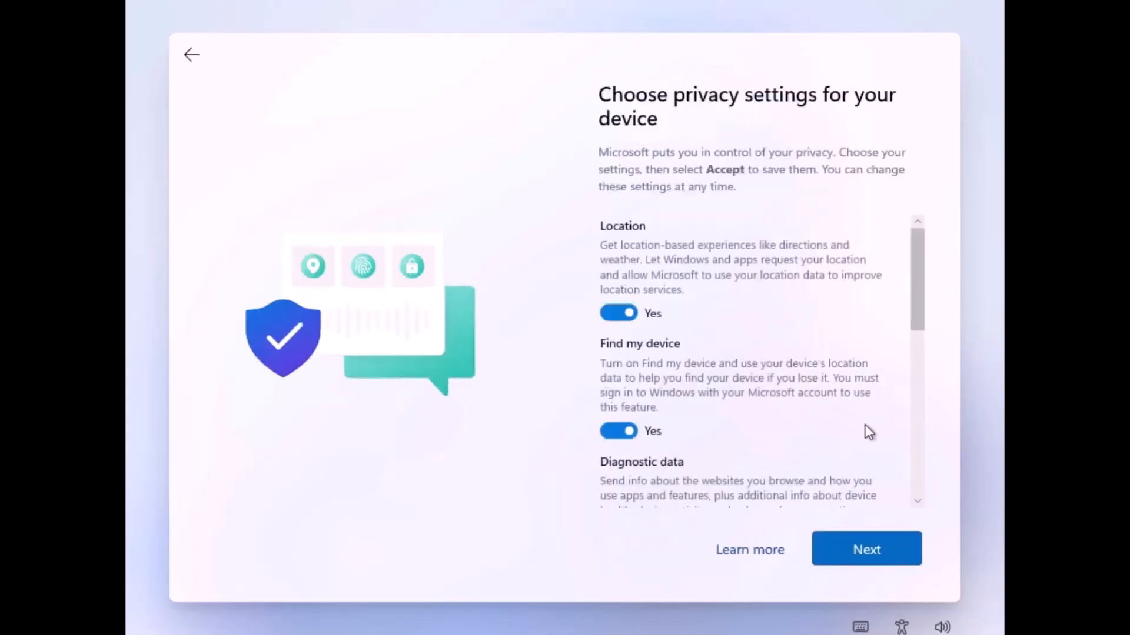
Review the full list of device privacy settings and accept the default choices.
scroll(856, 420, down, 10)
scroll(856, 420, up, 10)
scroll(647, 400, down, 1)
scroll(618, 428, down, 6)
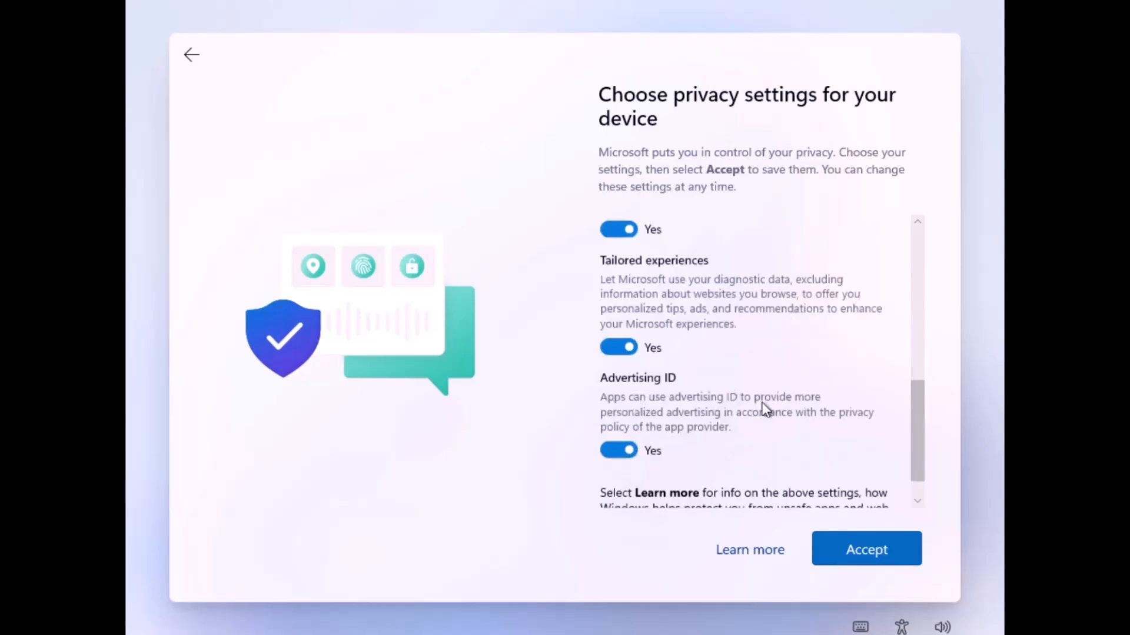
scroll(729, 389, down, 2)
click(891, 548)
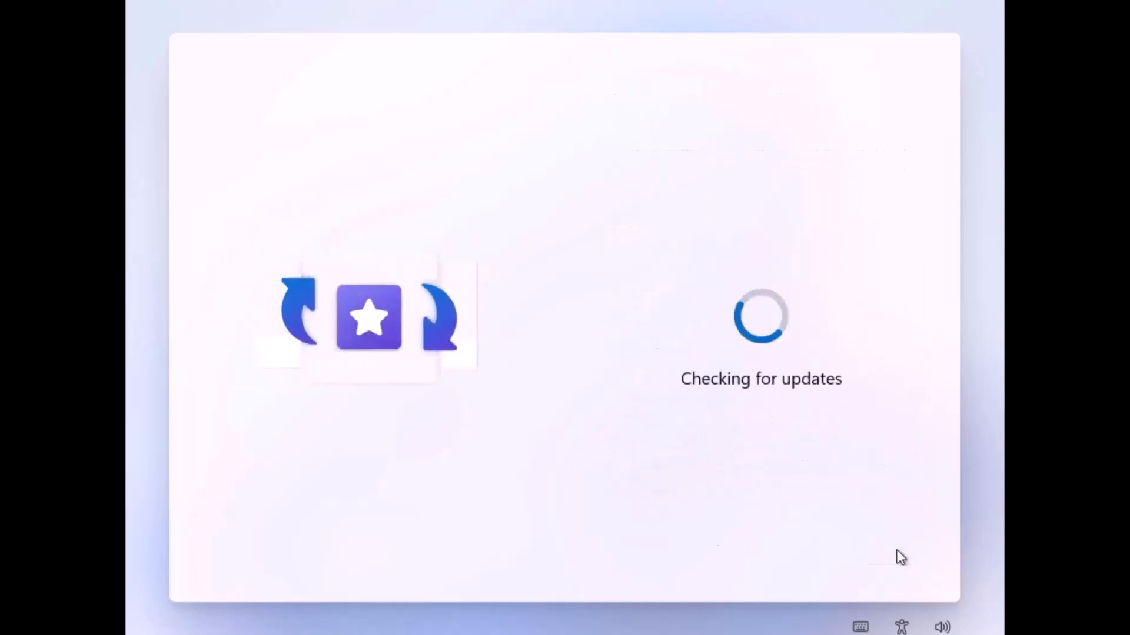